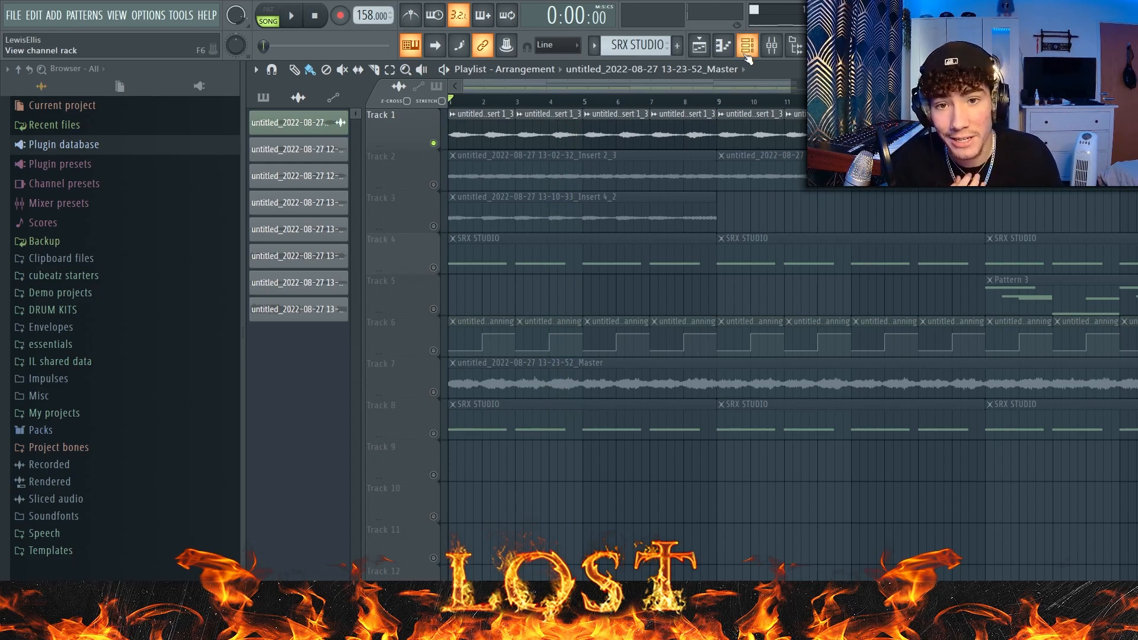
Step: Open the Kontakt instrument on Insert 1 and look through the Kepler Orchestra library's instrument folders
{"action": "left_click", "coordinate": [746, 46]}
{"action": "left_click", "coordinate": [675, 111]}
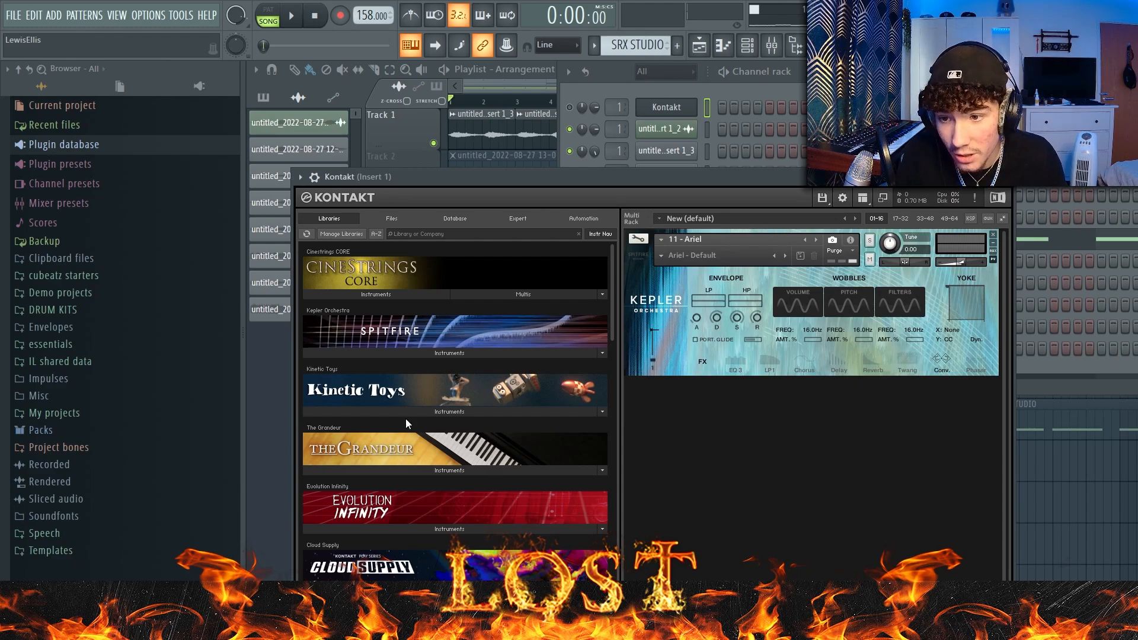
{"action": "left_click", "coordinate": [508, 354]}
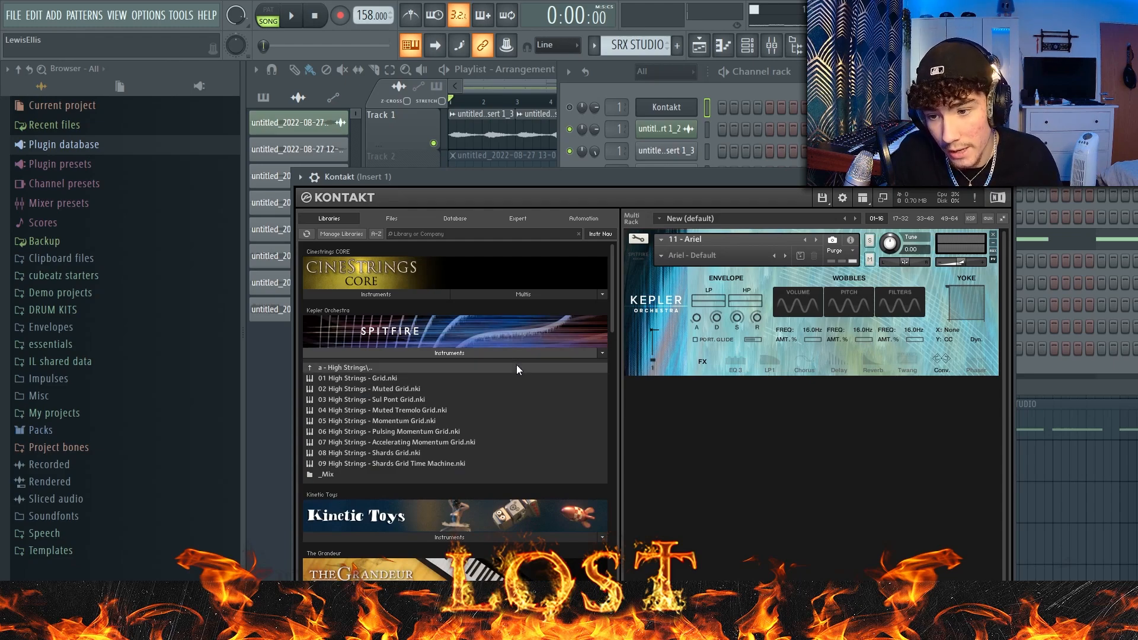
{"action": "left_click", "coordinate": [517, 367]}
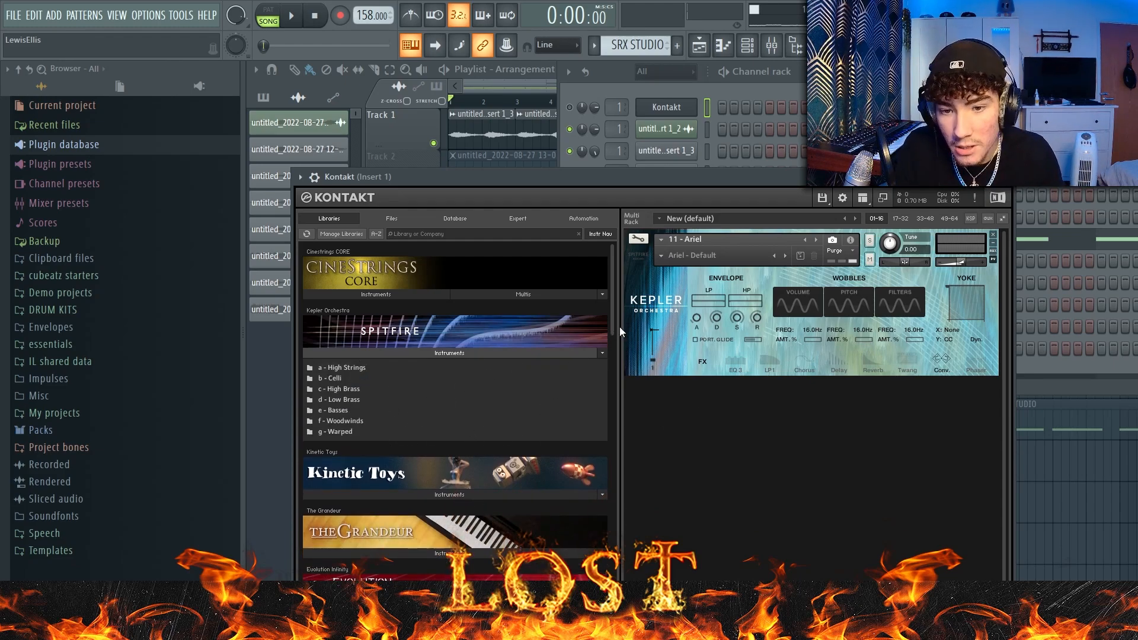
{"action": "left_click", "coordinate": [550, 353]}
{"action": "left_click", "coordinate": [661, 257]}
{"action": "left_click", "coordinate": [690, 253]}
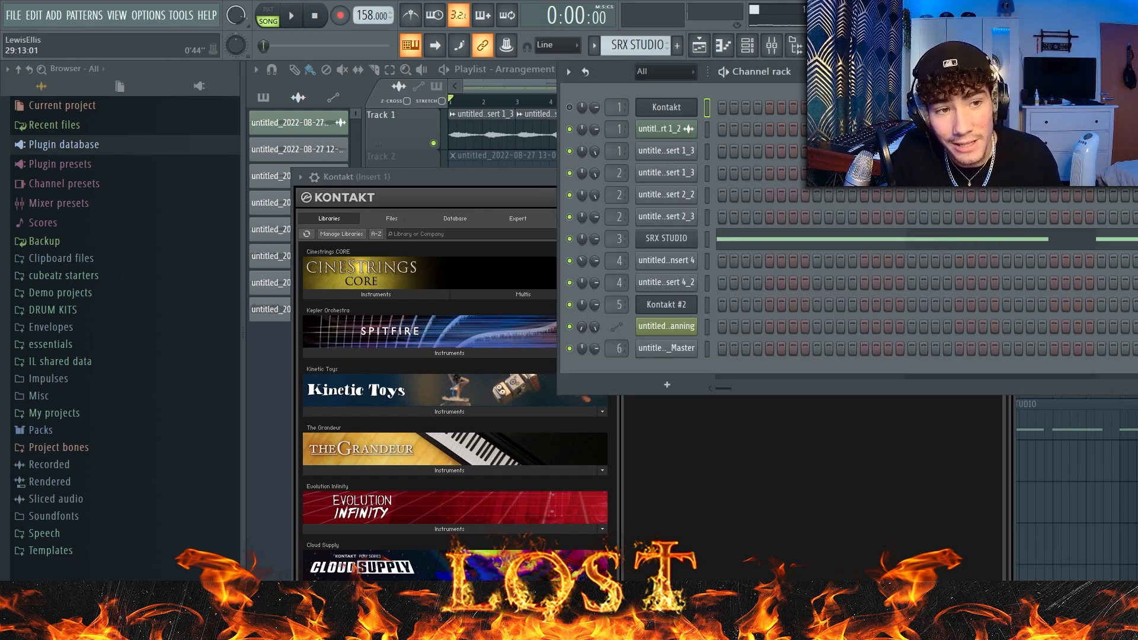
Step: Play the Kontakt pattern in pattern mode with its notes shown in the piano roll
{"action": "left_click", "coordinate": [699, 45]}
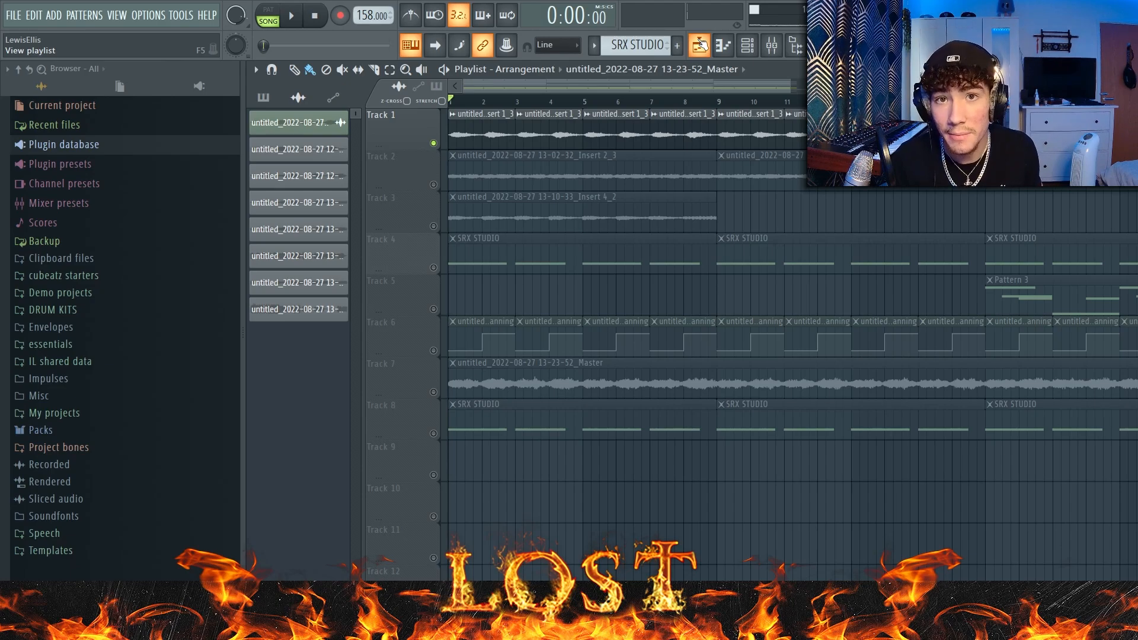
{"action": "left_click", "coordinate": [699, 45]}
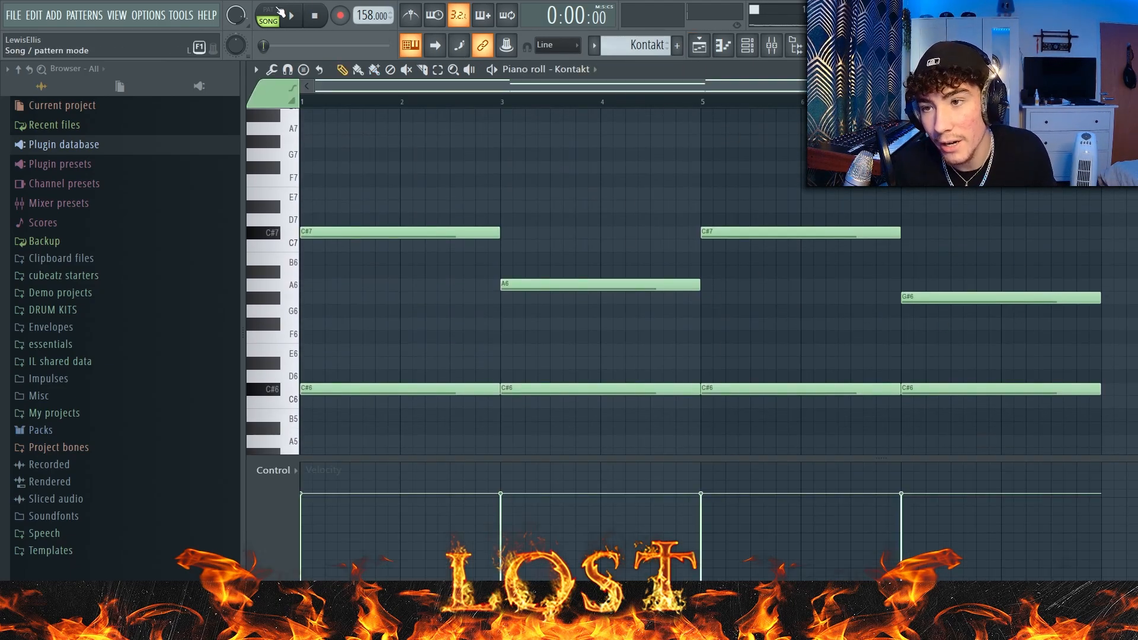
{"action": "left_click", "coordinate": [279, 11]}
{"action": "key", "text": "space"}
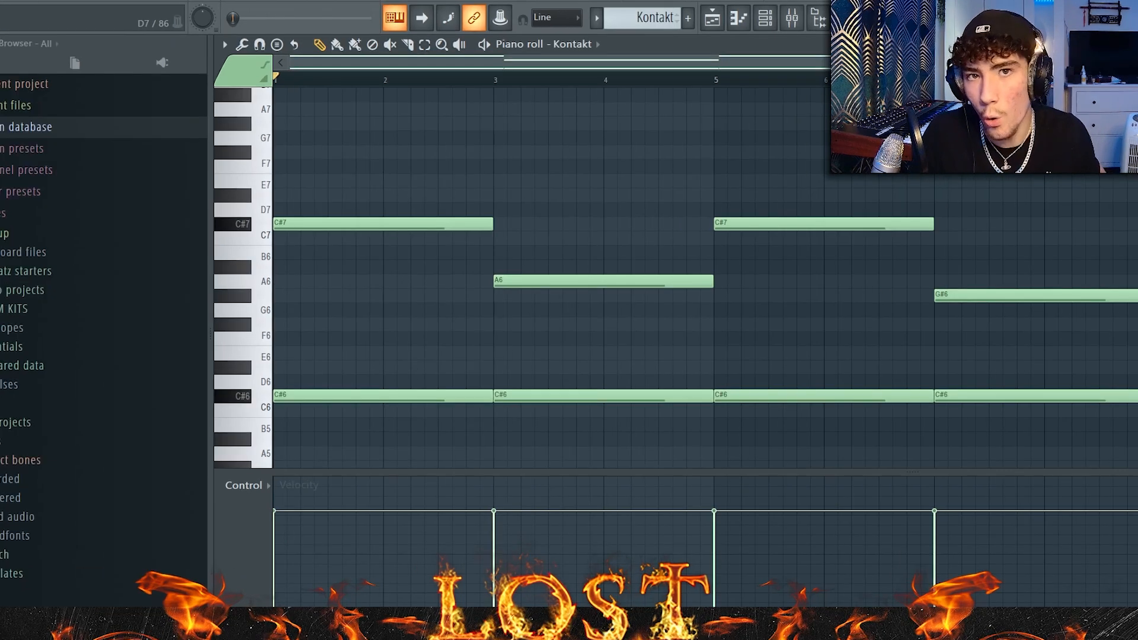
Step: Transpose all notes of the Kontakt pattern up one octave, placing the lower line on C#7
{"action": "scroll", "coordinate": [1133, 400], "scroll_direction": "down", "scroll_amount": 2}
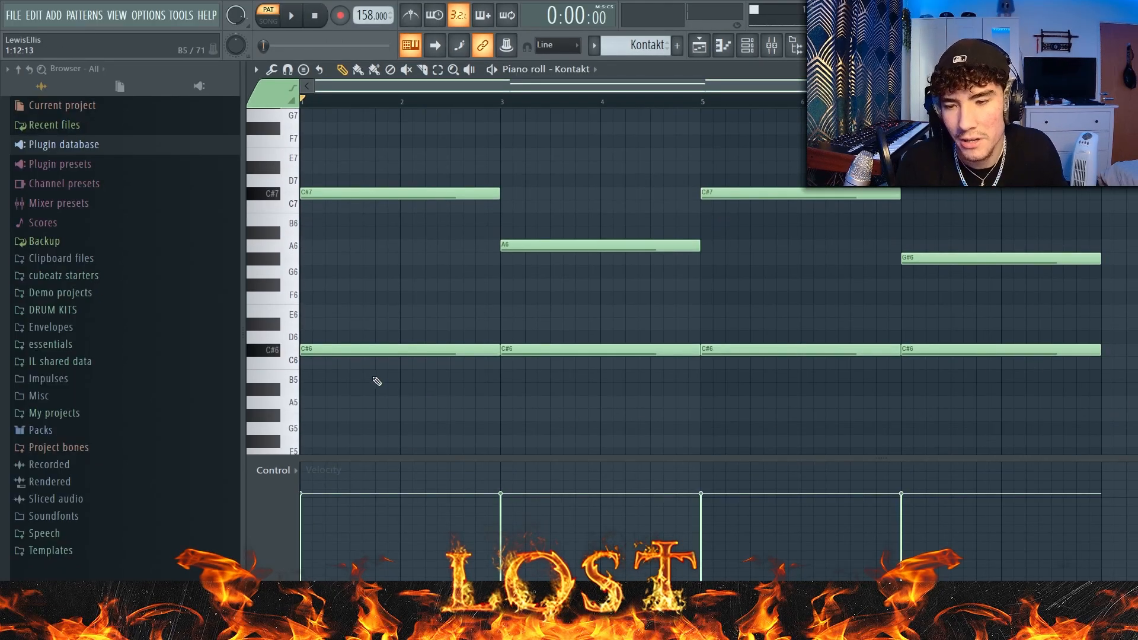
{"action": "left_click_drag", "start_coordinate": [1135, 338], "coordinate": [105, 482]}
{"action": "scroll", "coordinate": [925, 355], "scroll_direction": "up", "scroll_amount": 4}
{"action": "left_click_drag", "start_coordinate": [1117, 388], "coordinate": [460, 191]}
{"action": "left_click", "coordinate": [879, 126], "text": "ctrl"}
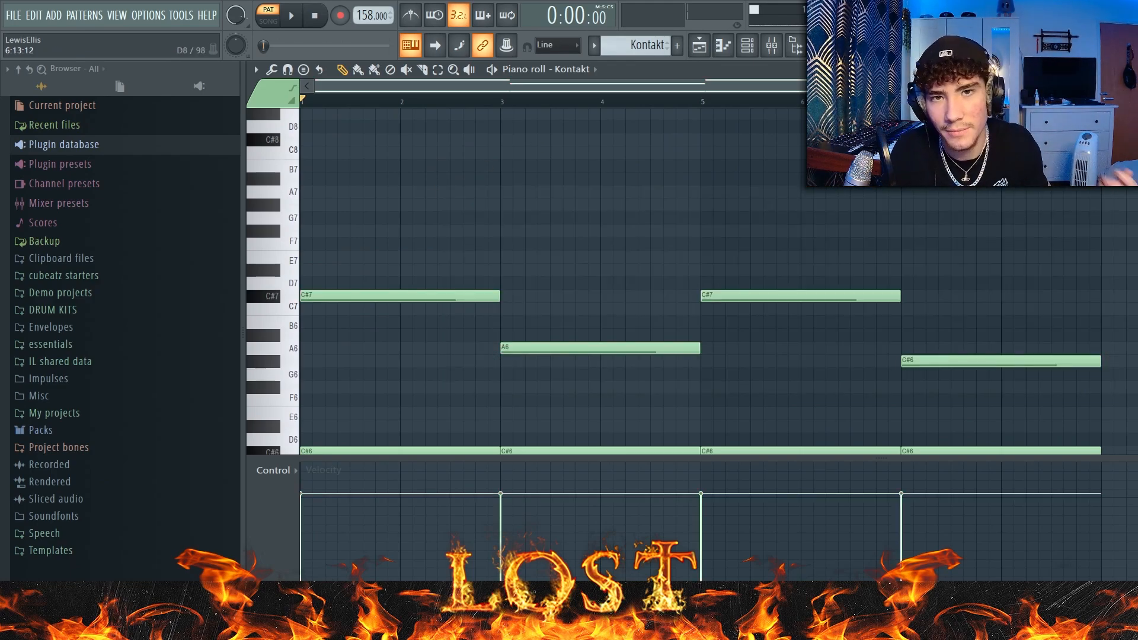
{"action": "scroll", "coordinate": [879, 127], "scroll_direction": "down", "scroll_amount": 2}
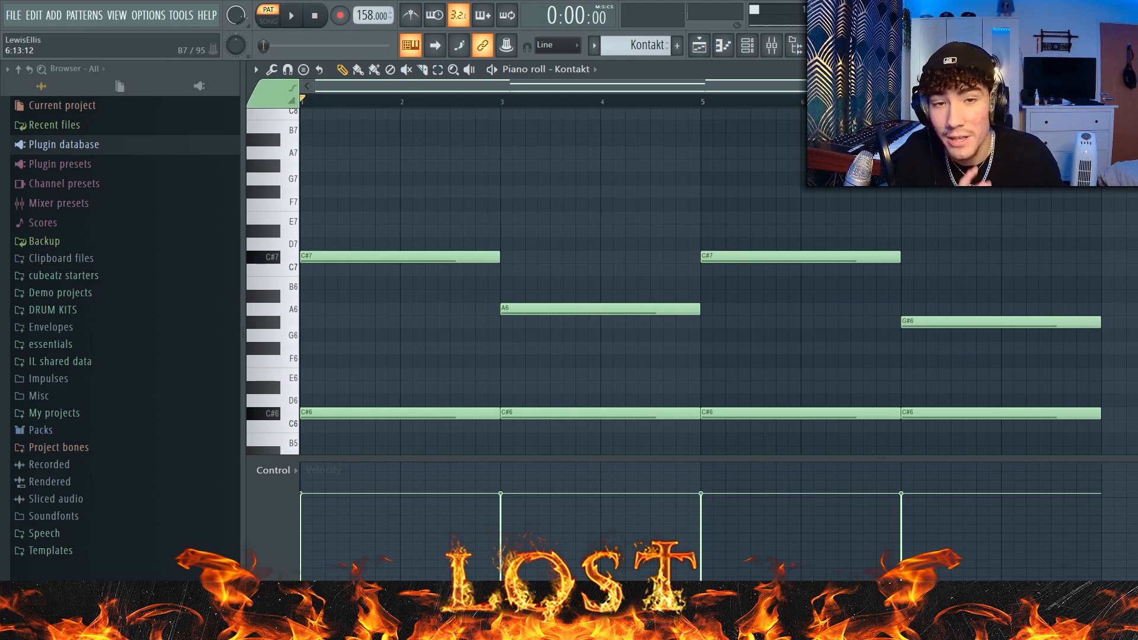
{"action": "scroll", "coordinate": [879, 126], "scroll_direction": "down", "scroll_amount": 2}
{"action": "key", "text": "ctrl+Down"}
{"action": "key", "text": "ctrl+Up"}
{"action": "key", "text": "ctrl+Up"}
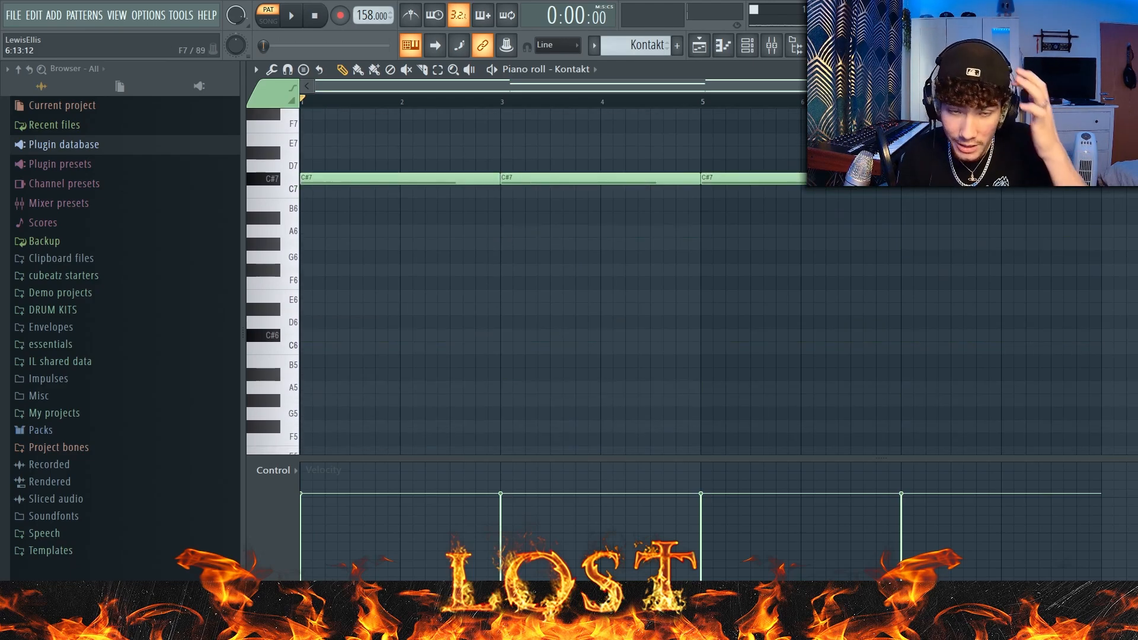
Step: Inspect the Fruity Chorus effect on mixer Insert 1 while the Kontakt pattern plays
{"action": "key", "text": "F9"}
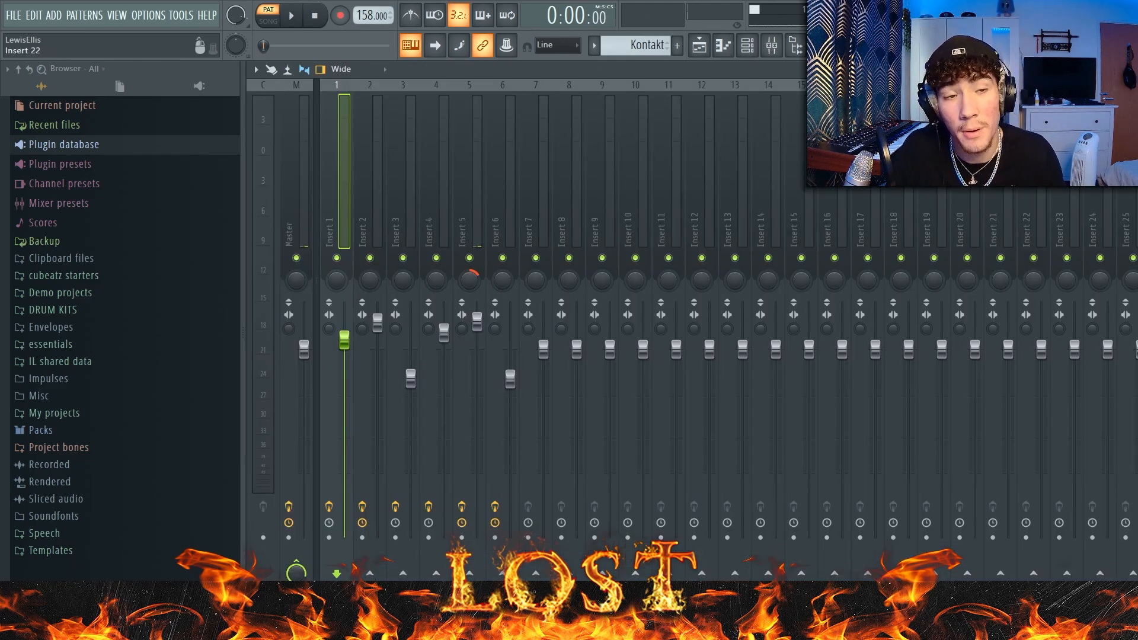
{"action": "left_click", "coordinate": [1133, 109]}
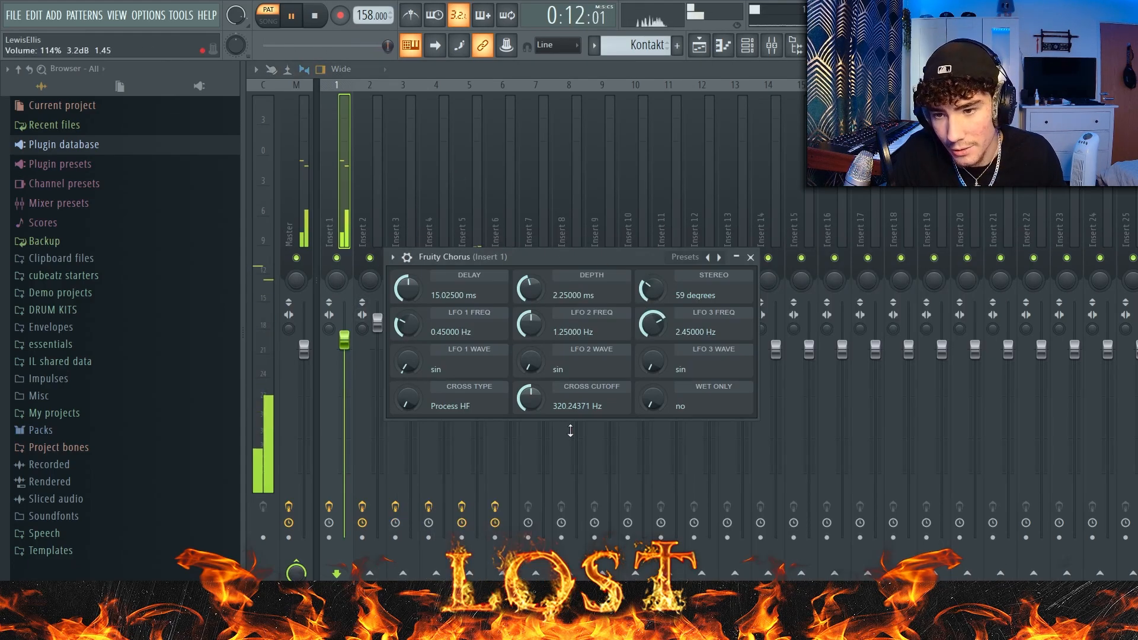
{"action": "left_click", "coordinate": [314, 17]}
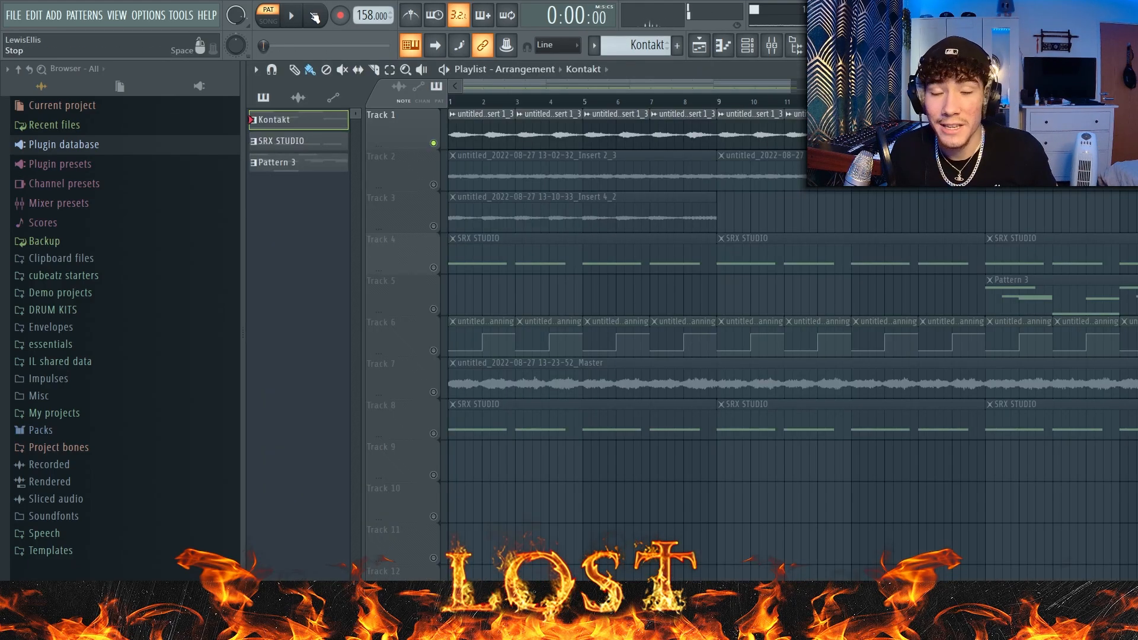
Step: Check the sample settings of Track 1's audio clip and listen to the track in song mode
{"action": "key", "text": "l"}
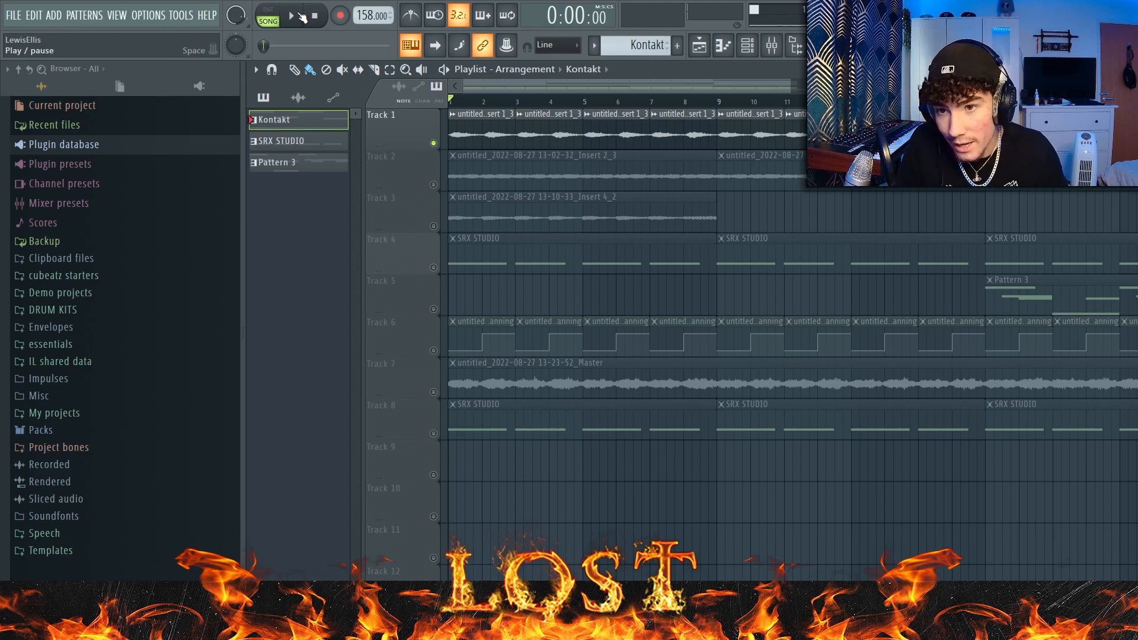
{"action": "double_click", "coordinate": [495, 115]}
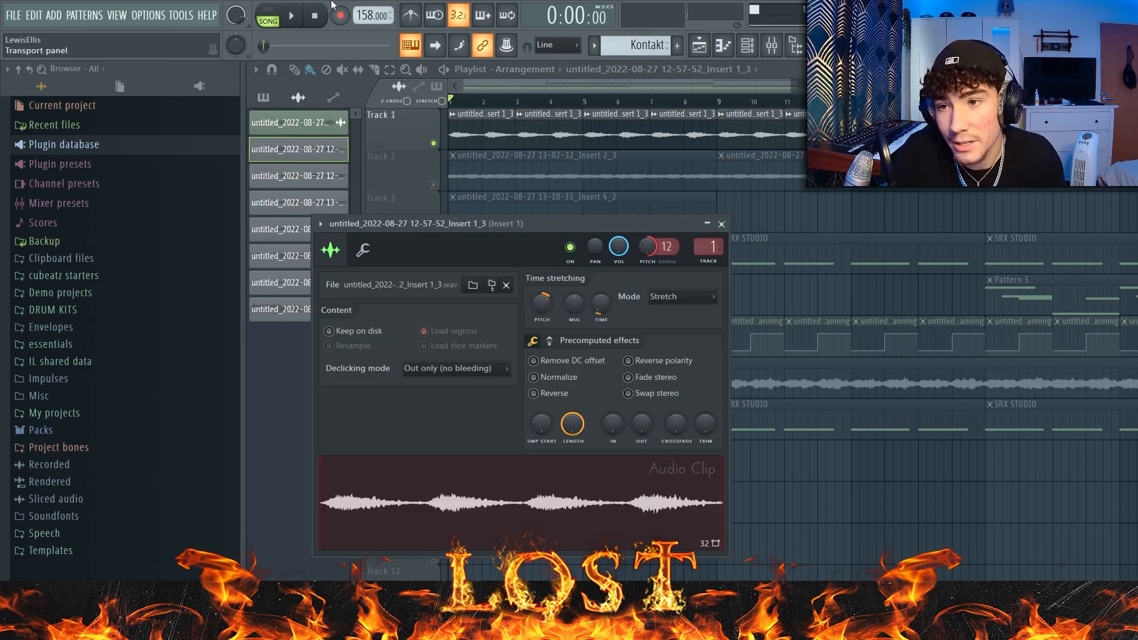
{"action": "key", "text": "Escape"}
{"action": "key", "text": "space"}
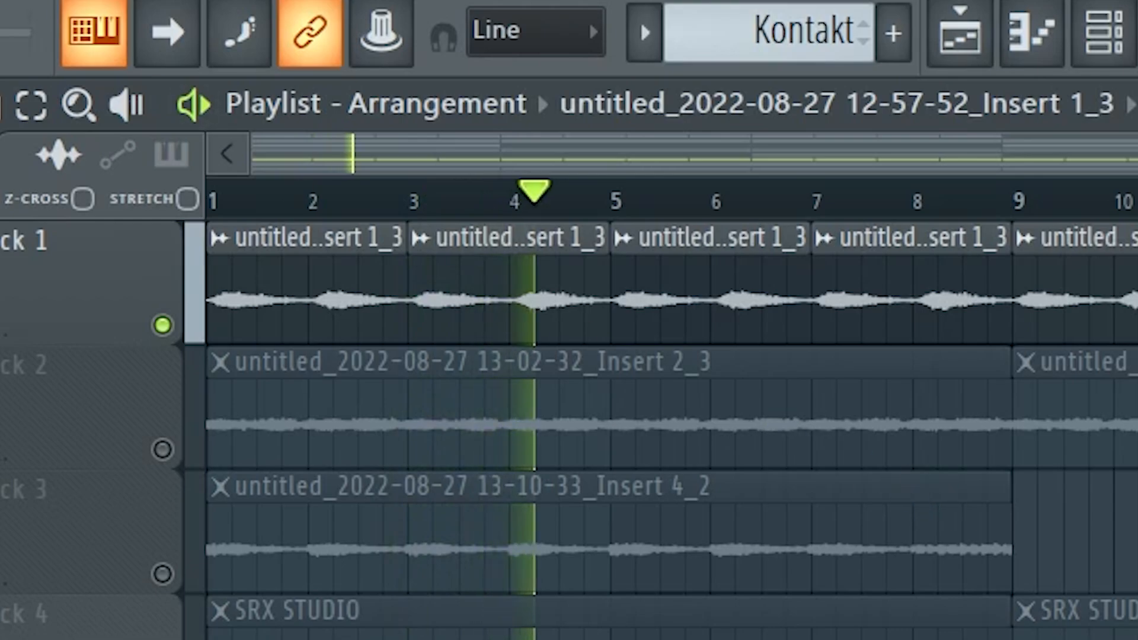
{"action": "key", "text": "space"}
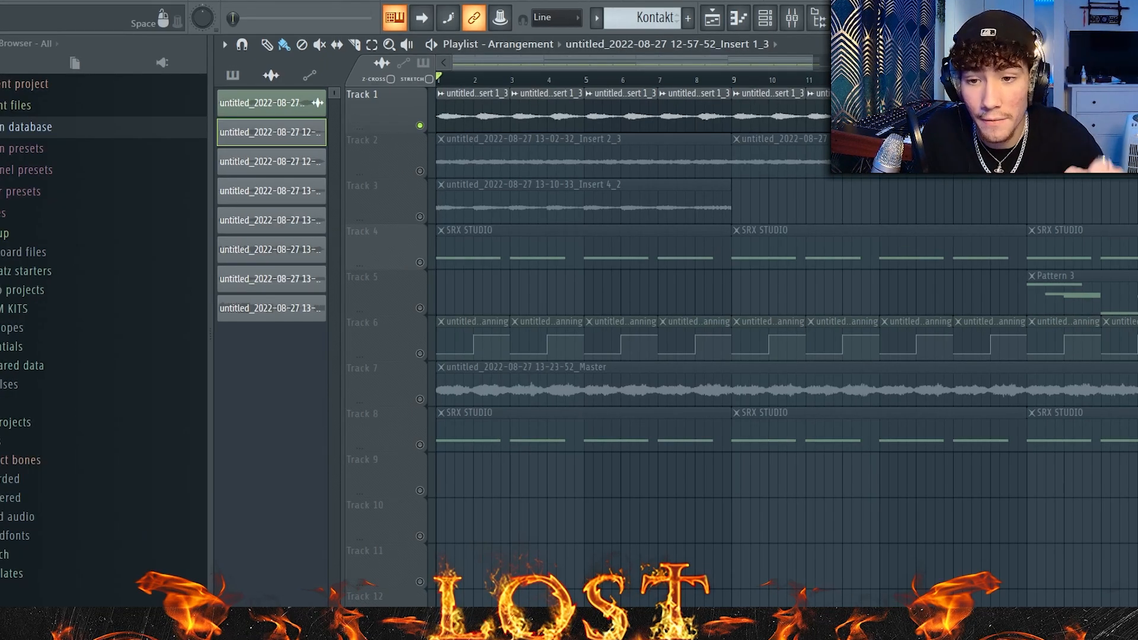
Step: Solo Track 2 in the playlist and play its audio clip from the start
{"action": "left_click", "coordinate": [433, 184]}
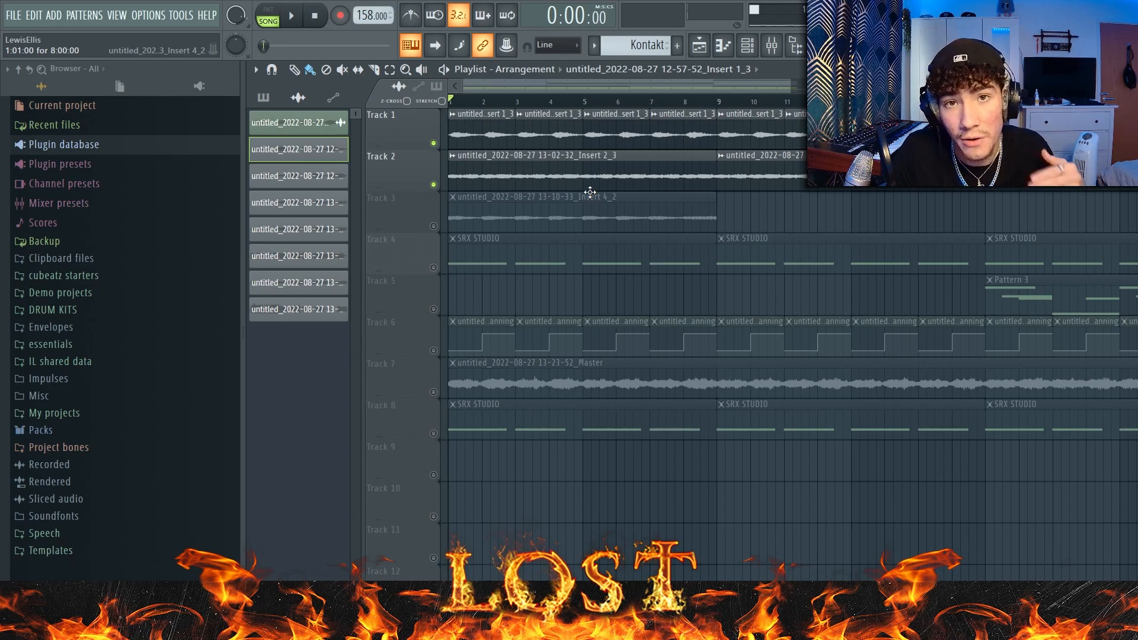
{"action": "left_click", "coordinate": [296, 16]}
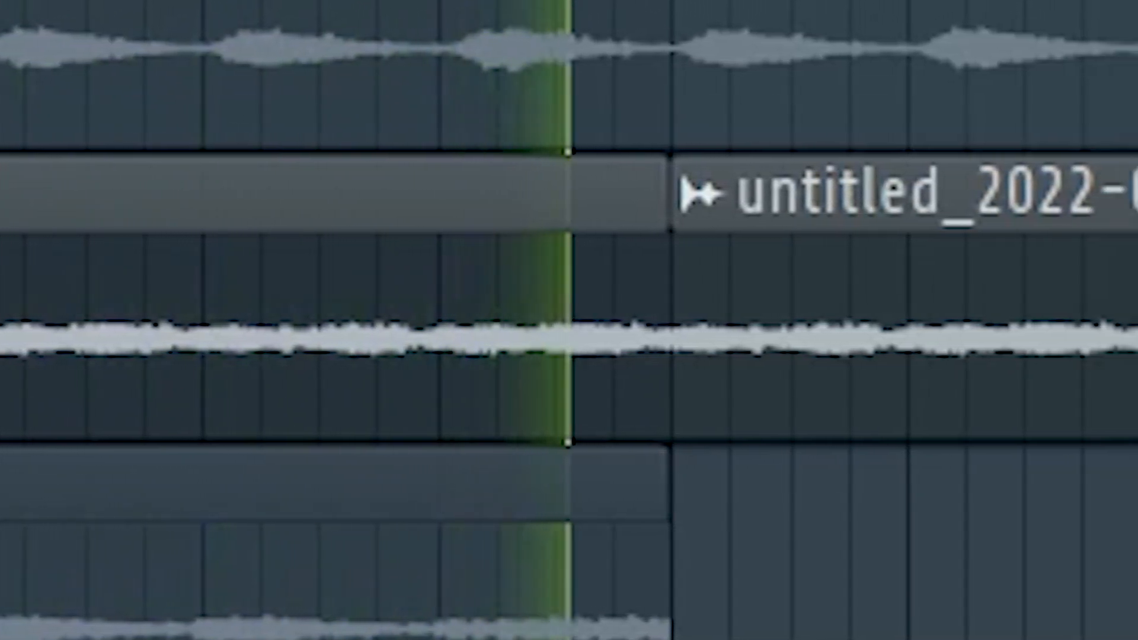
{"action": "left_click", "coordinate": [325, 14]}
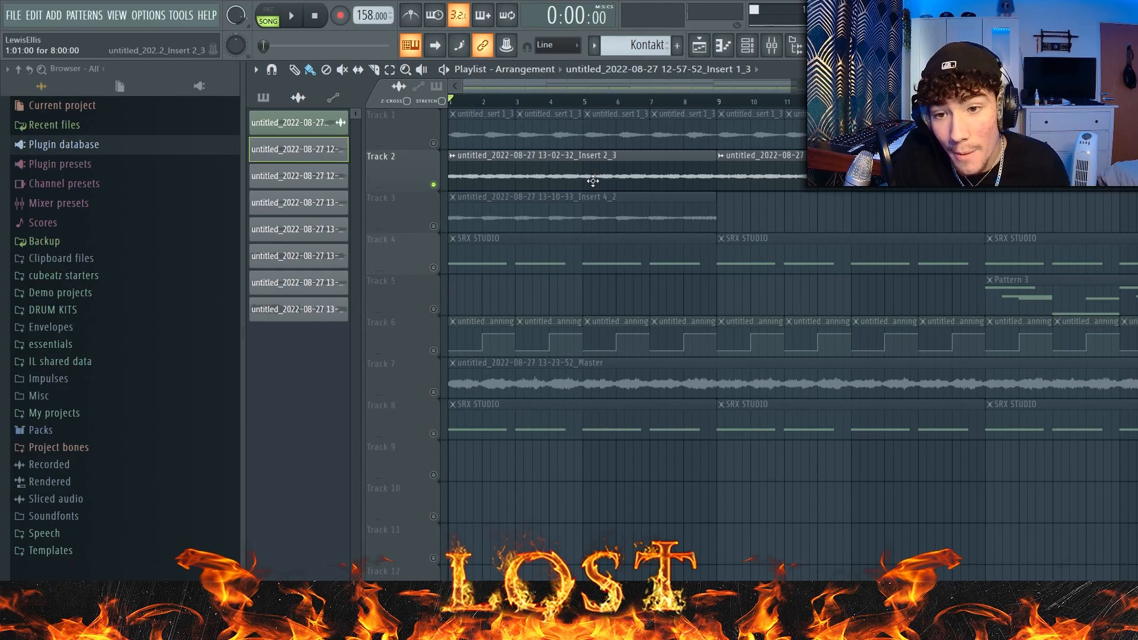
Step: Inspect the effects on mixer Insert 2, including Portal's preset browser and the Tremolator
{"action": "double_click", "coordinate": [592, 181]}
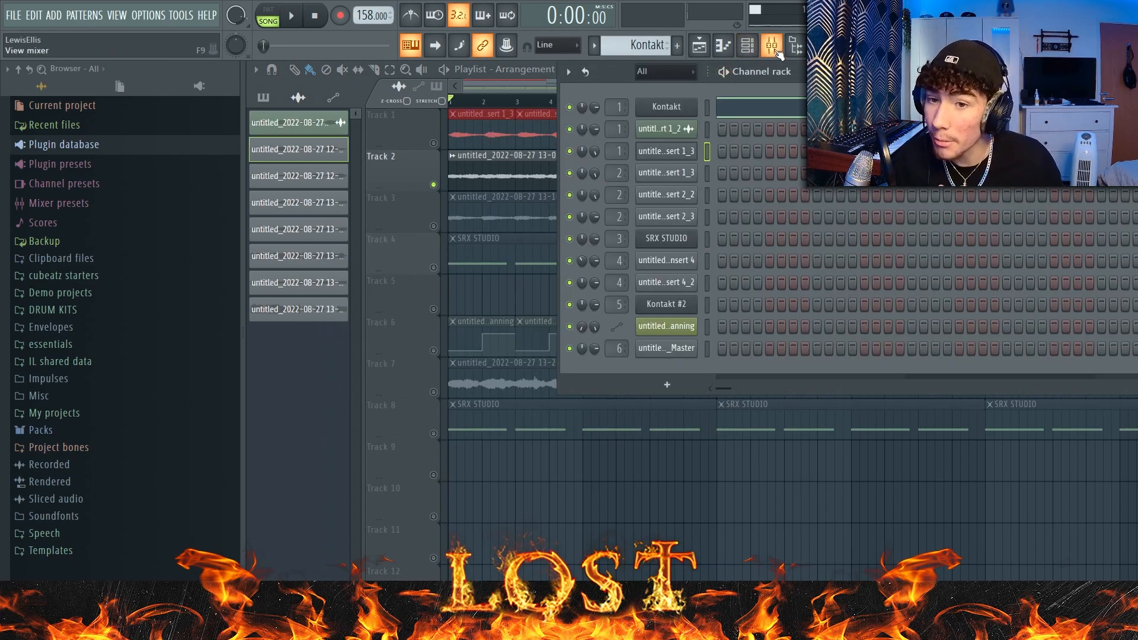
{"action": "left_click", "coordinate": [772, 45]}
{"action": "left_click", "coordinate": [771, 46]}
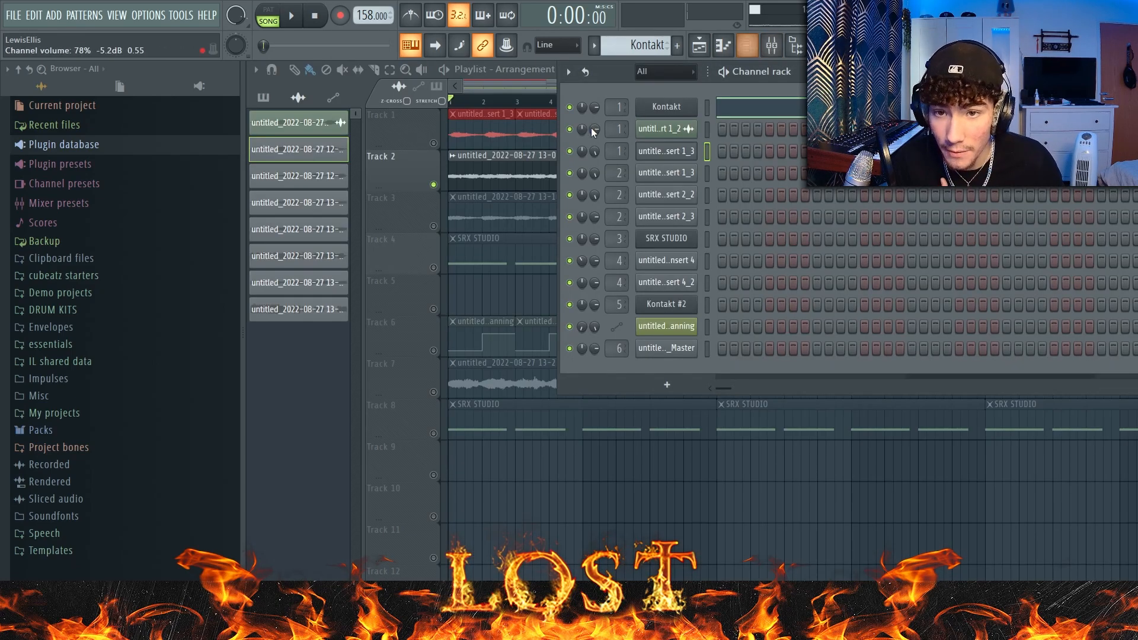
{"action": "left_click", "coordinate": [771, 46]}
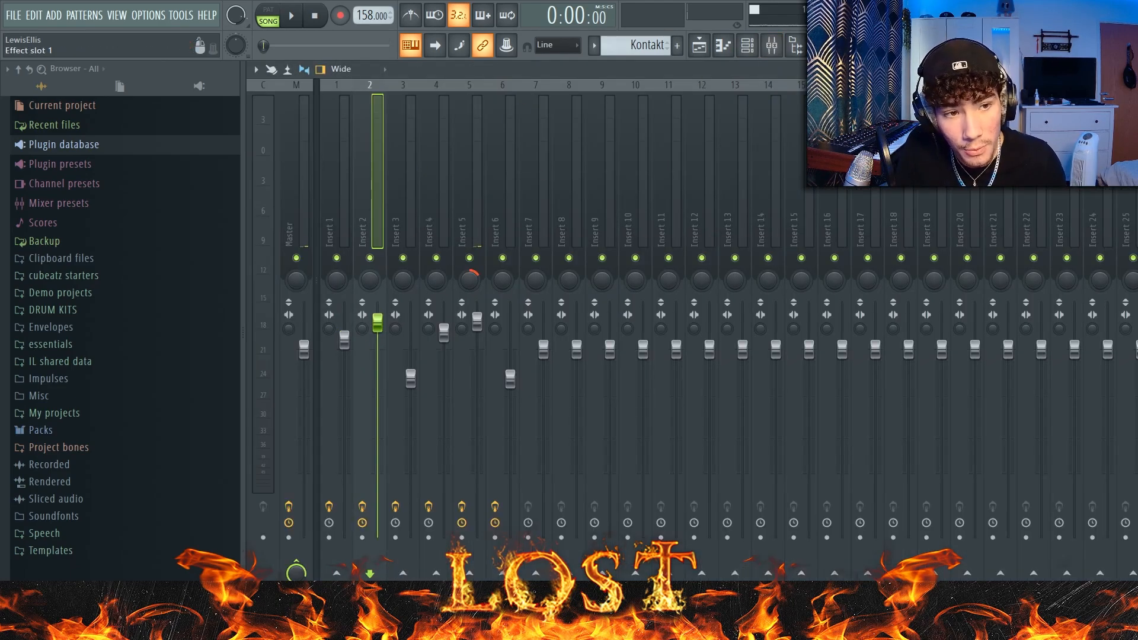
{"action": "left_click", "coordinate": [1129, 106]}
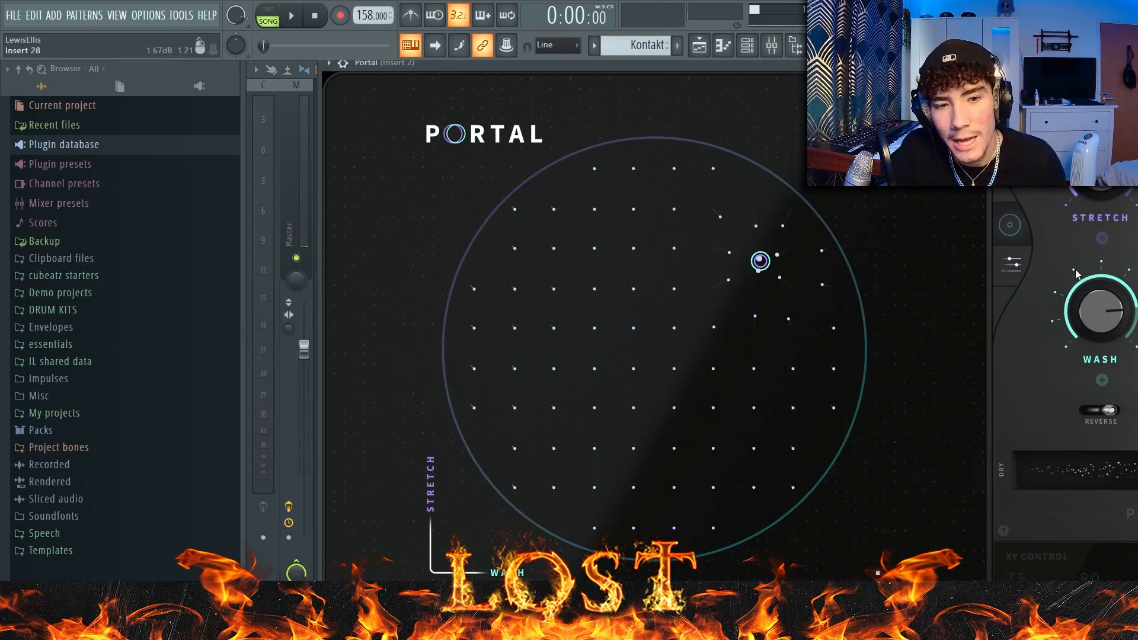
{"action": "left_click", "coordinate": [853, 134]}
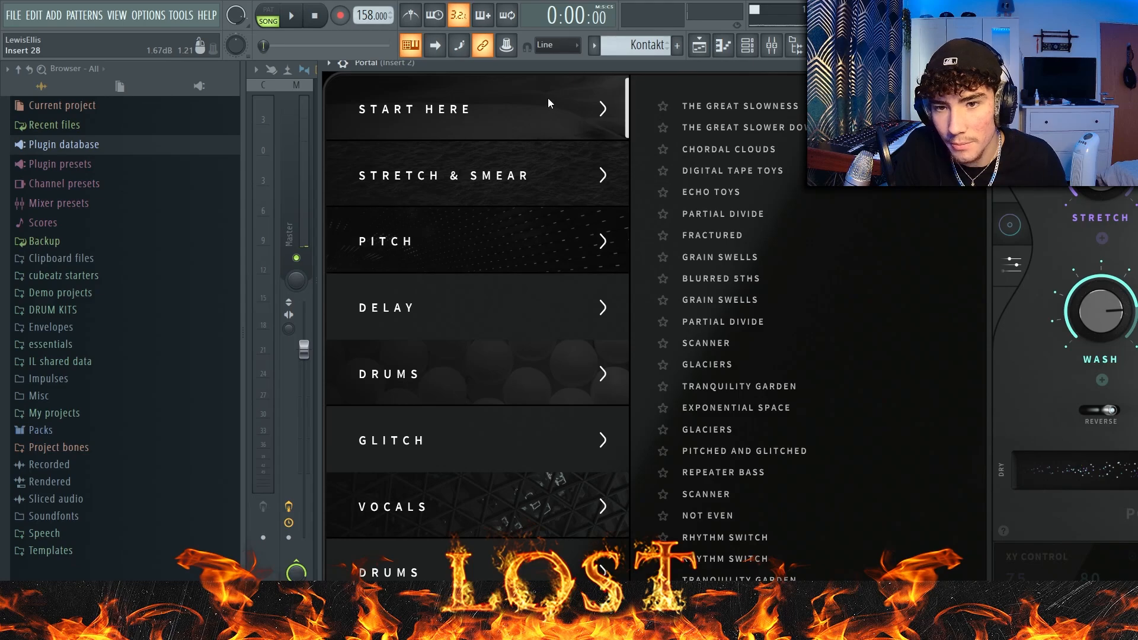
{"action": "scroll", "coordinate": [663, 213], "scroll_direction": "down", "scroll_amount": 5}
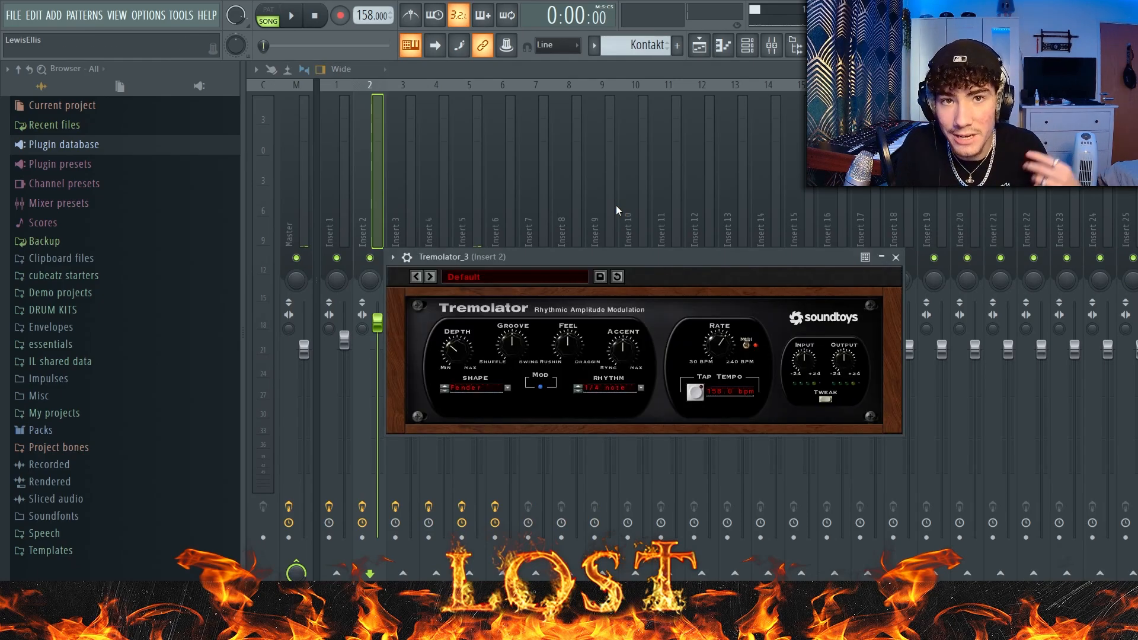
Step: Return to the playlist and play a short section of the soloed Track 2
{"action": "left_click", "coordinate": [705, 46]}
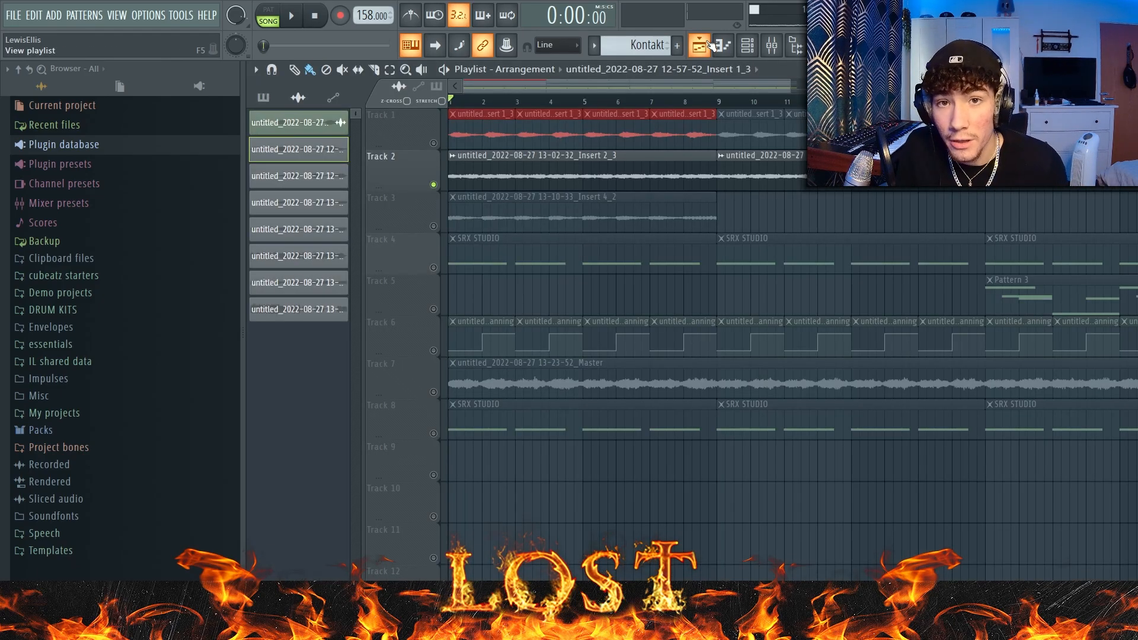
{"action": "left_click", "coordinate": [292, 16]}
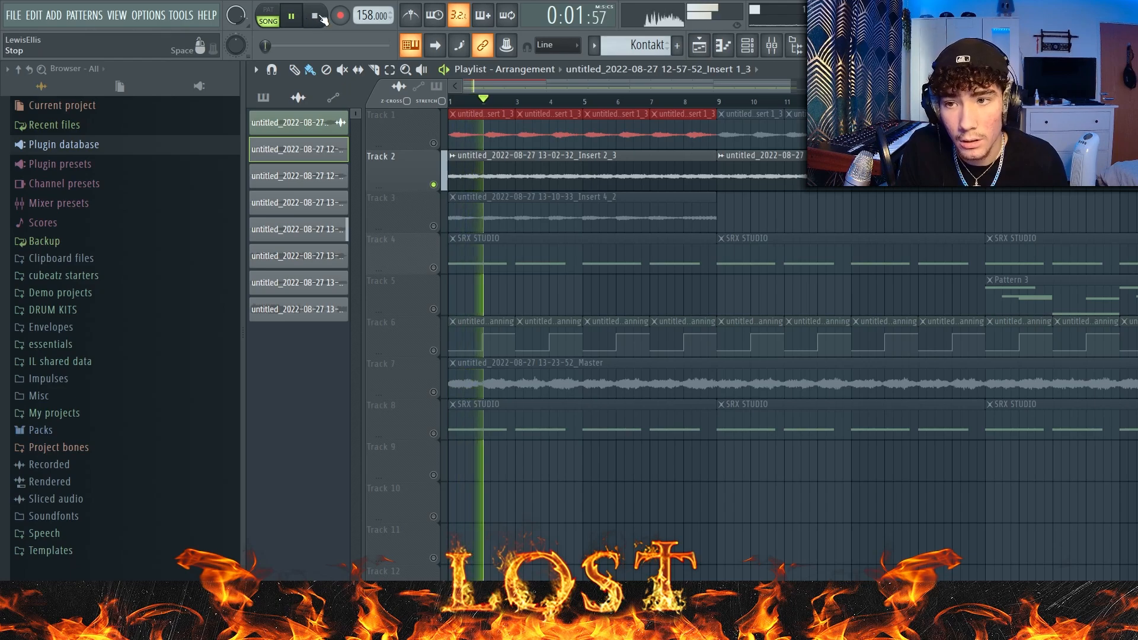
{"action": "left_click", "coordinate": [320, 17]}
Step: Raise the Depth of Insert 2's Tremolator to 0.95 during playback and turn it back down
{"action": "key", "text": "F9"}
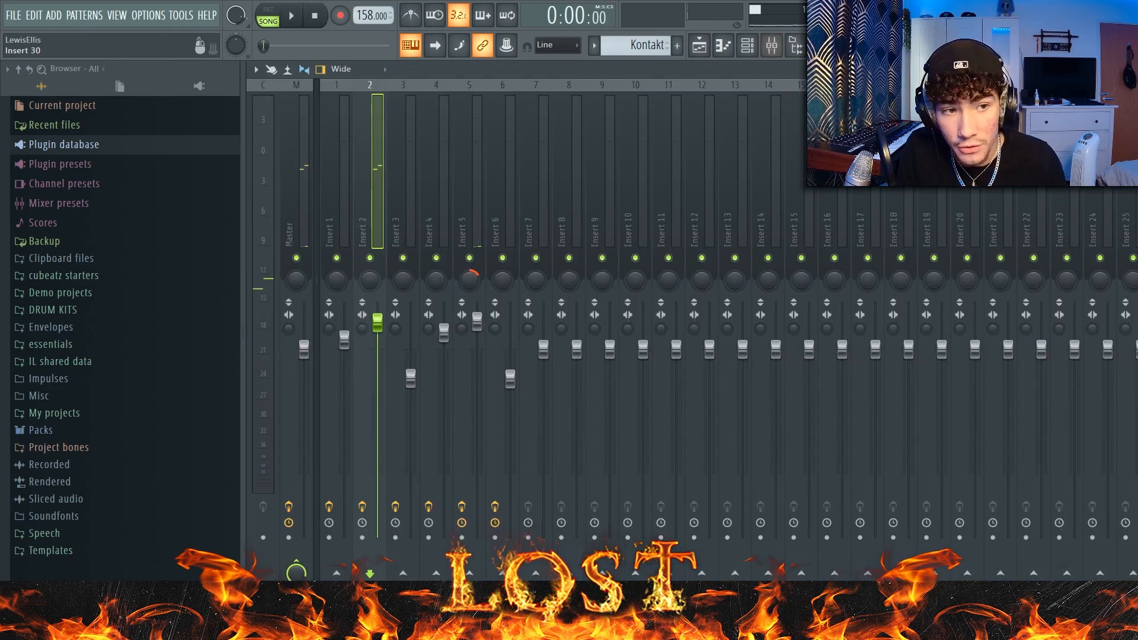
{"action": "key", "text": "space"}
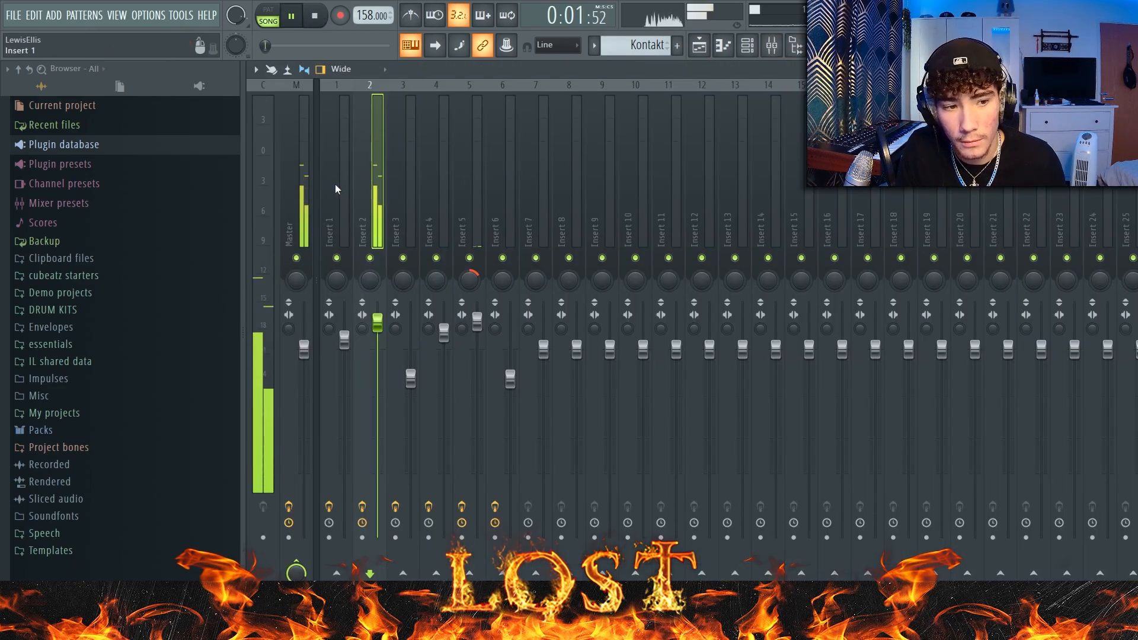
{"action": "left_click", "coordinate": [1131, 148]}
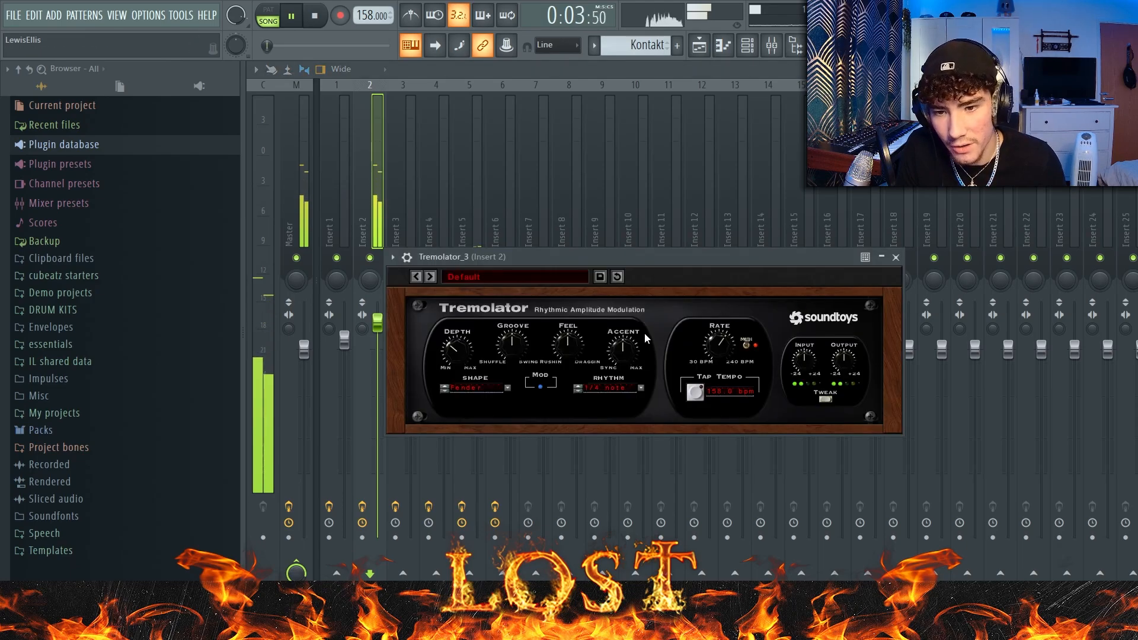
{"action": "left_click_drag", "start_coordinate": [459, 352], "coordinate": [458, 311]}
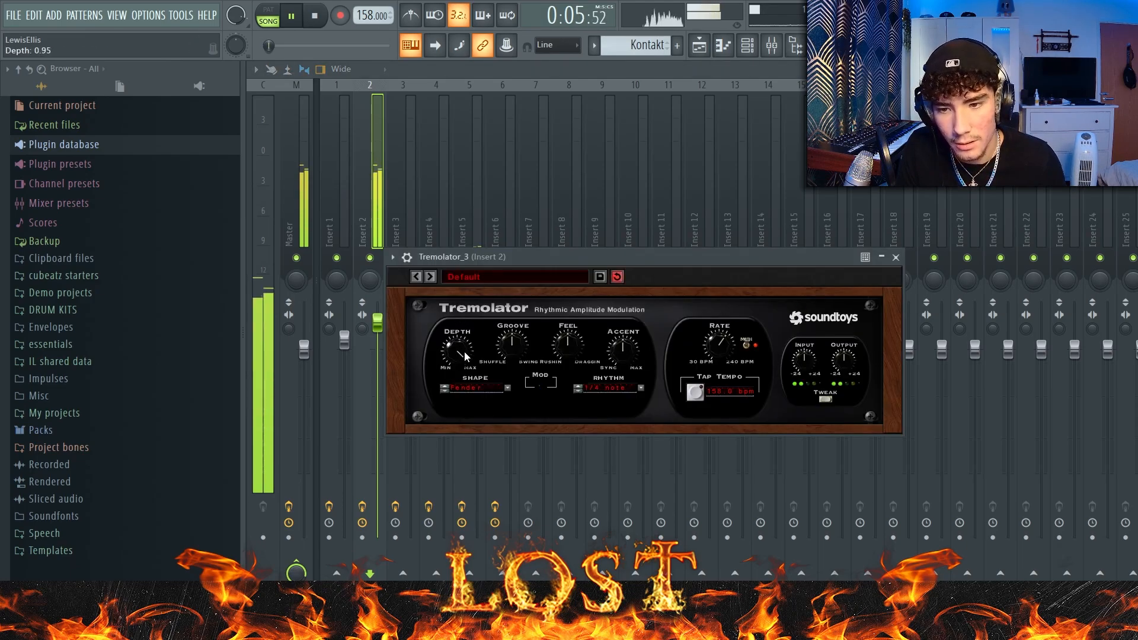
{"action": "left_click_drag", "start_coordinate": [465, 356], "coordinate": [461, 422]}
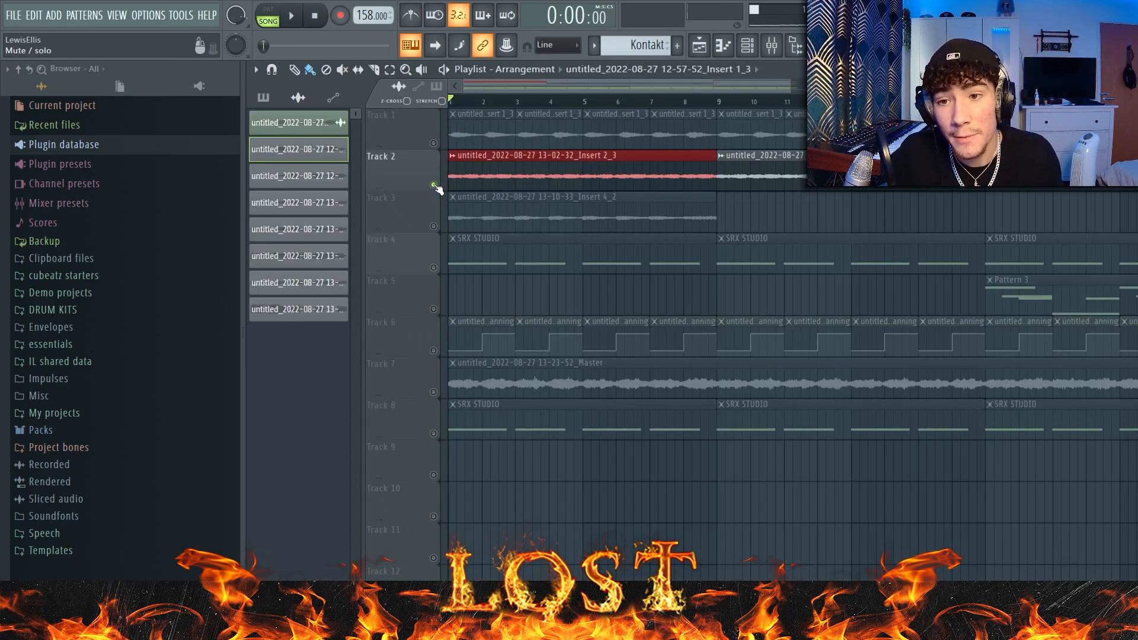
{"action": "left_click_drag", "start_coordinate": [690, 147], "coordinate": [452, 144]}
{"action": "left_click", "coordinate": [482, 144], "text": "ctrl"}
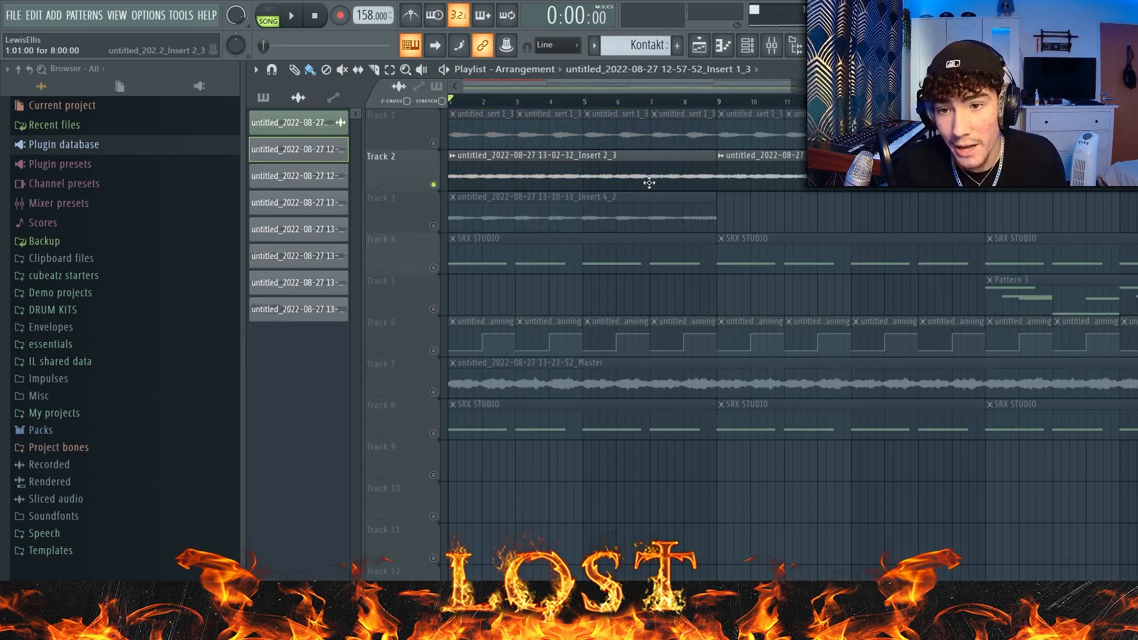
Step: Enable Track 1 alongside Track 2 and play both audio layers from the start
{"action": "left_click_drag", "start_coordinate": [681, 176], "coordinate": [523, 184]}
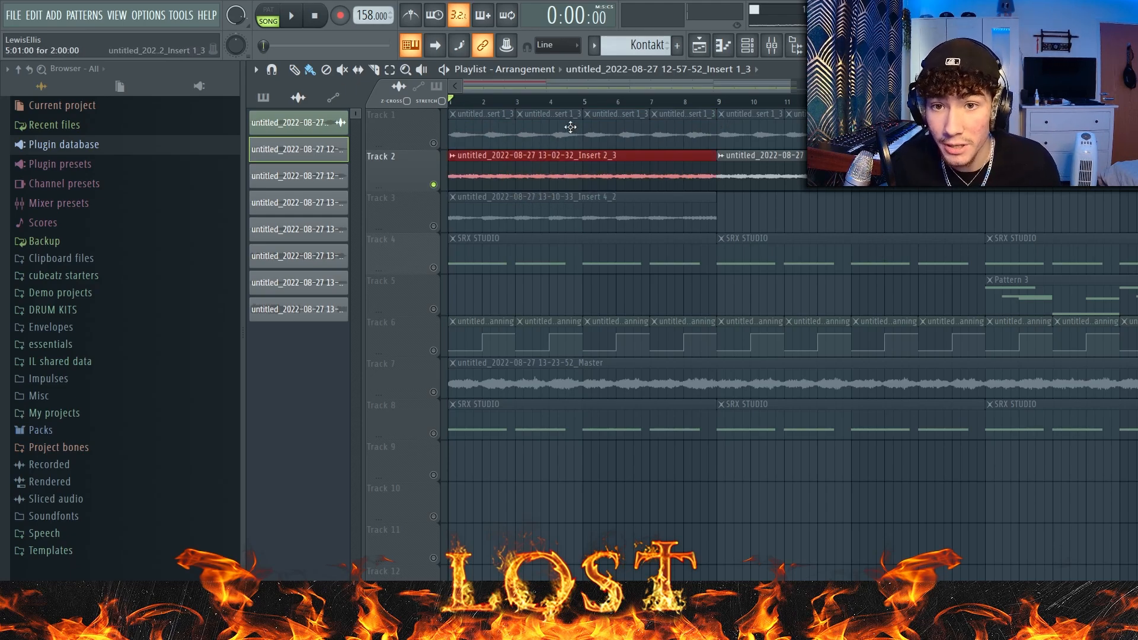
{"action": "left_click", "coordinate": [434, 144]}
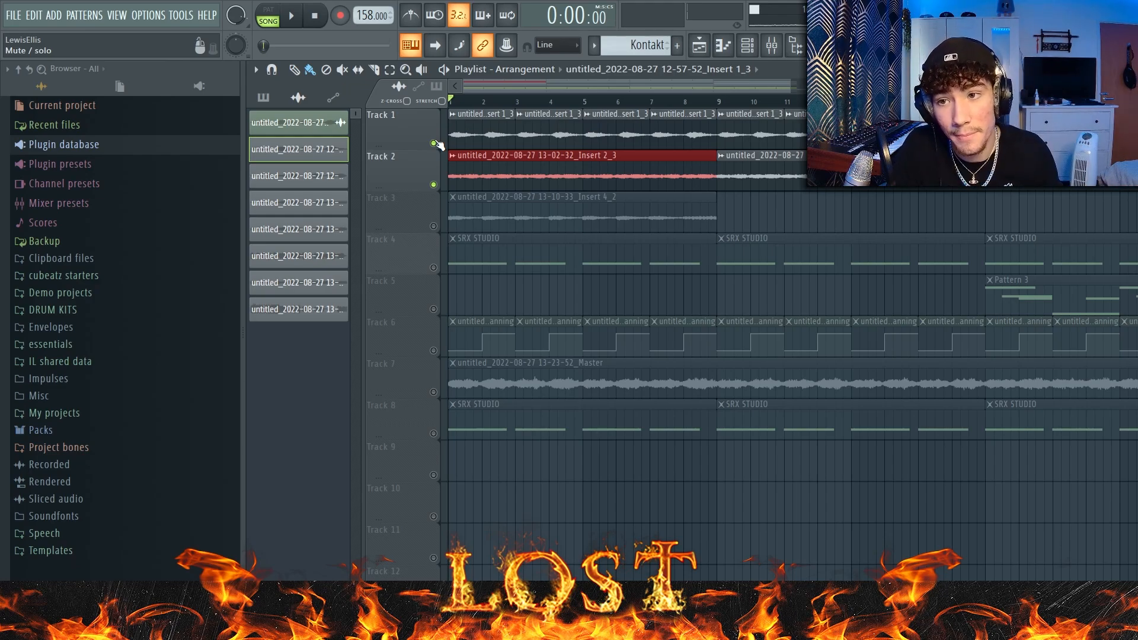
{"action": "key", "text": "space"}
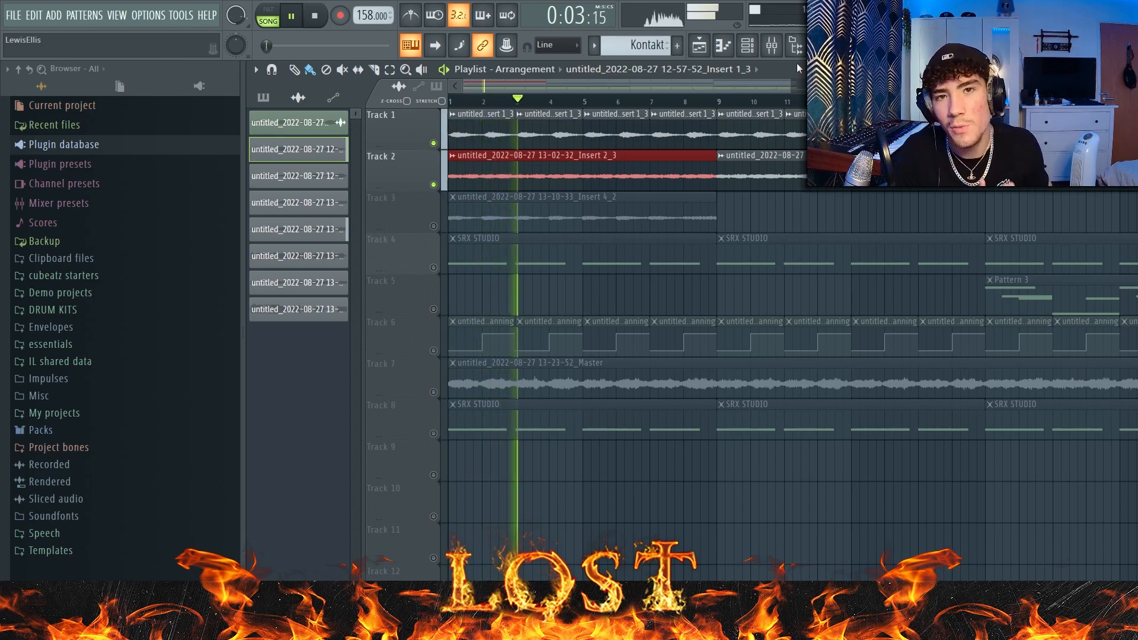
{"action": "key", "text": "space"}
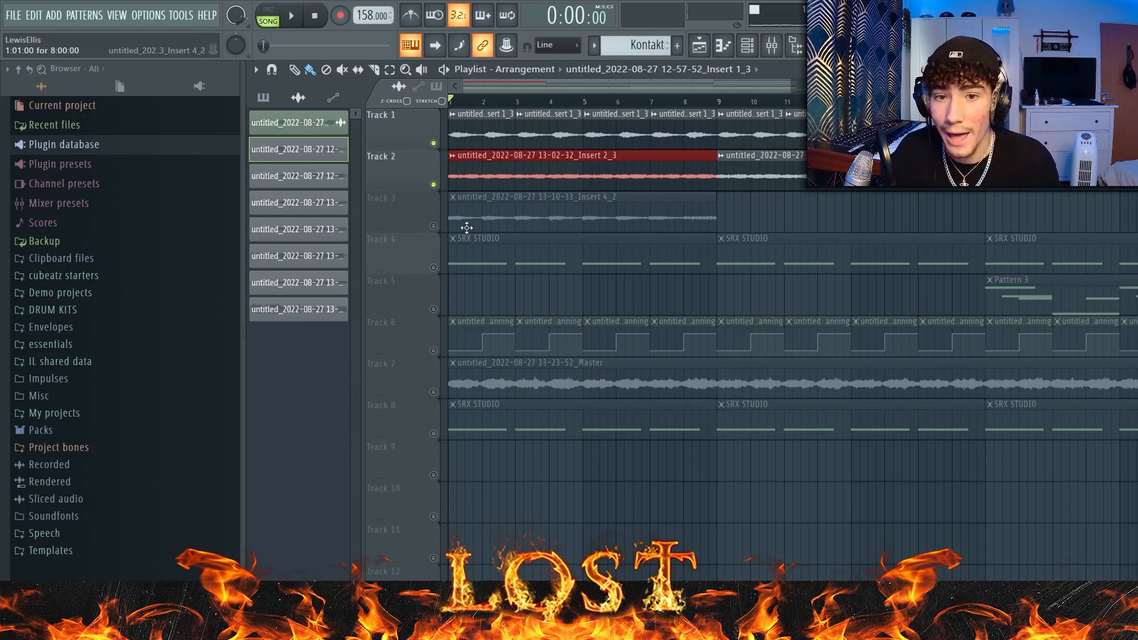
{"action": "left_click", "coordinate": [774, 219]}
{"action": "right_click", "coordinate": [774, 219]}
{"action": "left_click", "coordinate": [726, 217]}
{"action": "right_click", "coordinate": [726, 217]}
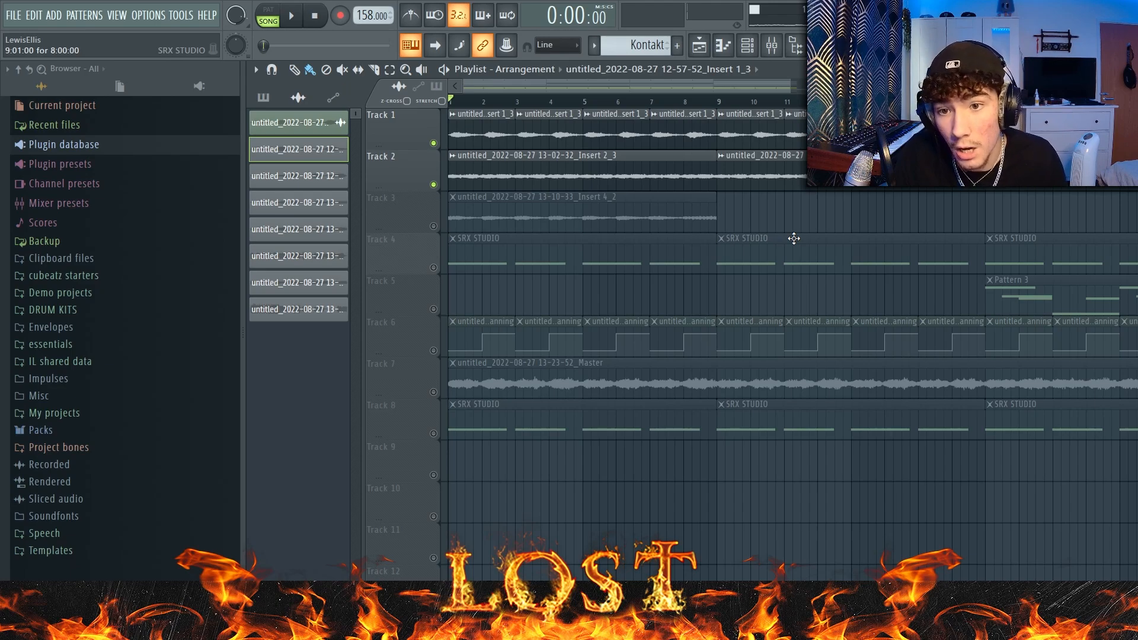
Step: Solo Track 3 and play its Insert 4 audio clip from the start
{"action": "left_click", "coordinate": [433, 226]}
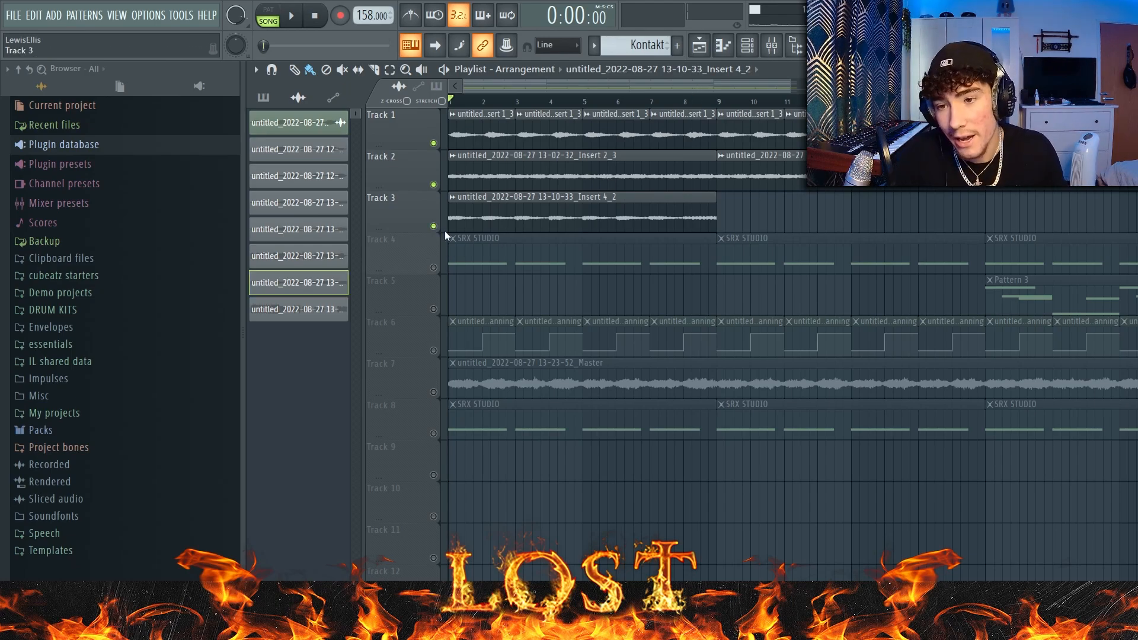
{"action": "right_click", "coordinate": [433, 226]}
{"action": "left_click", "coordinate": [290, 16]}
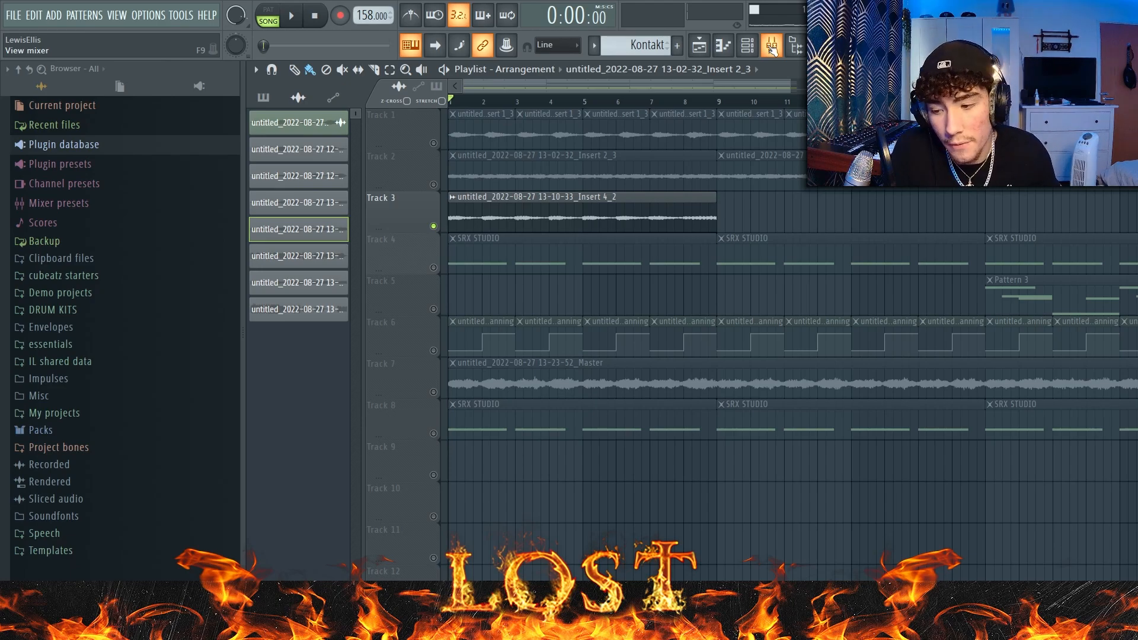
Step: Inspect the mixer effects on the Master and Insert 4, including ValhallaVintageVerb
{"action": "left_click", "coordinate": [771, 47]}
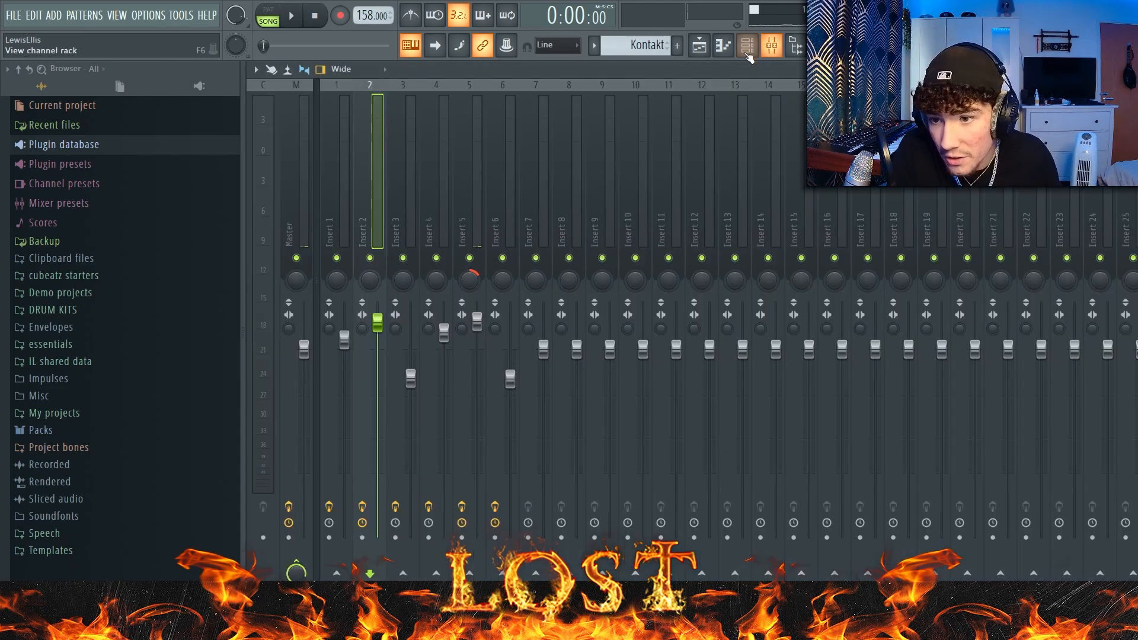
{"action": "left_click", "coordinate": [289, 141]}
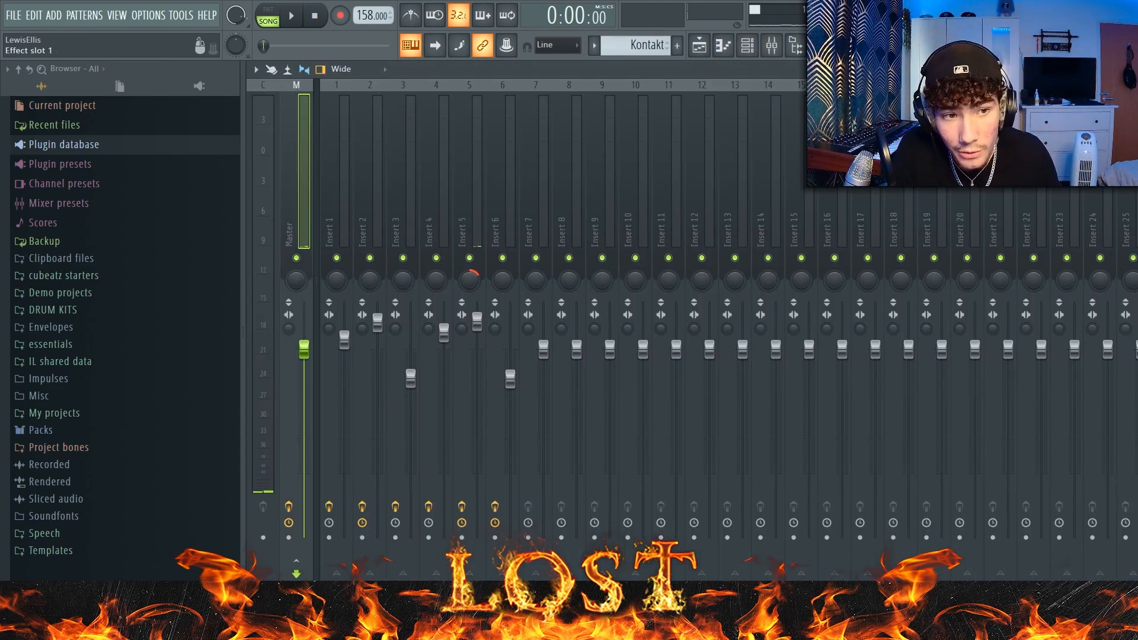
{"action": "left_click", "coordinate": [1132, 121]}
{"action": "left_click_drag", "start_coordinate": [464, 163], "coordinate": [744, 103]}
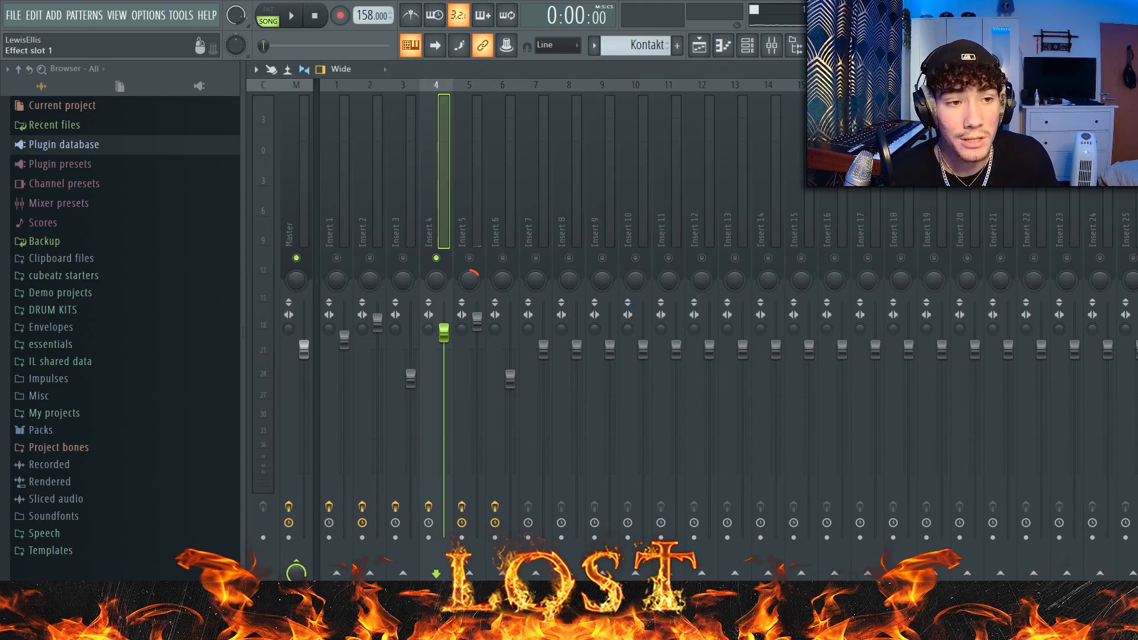
{"action": "left_click", "coordinate": [1133, 121]}
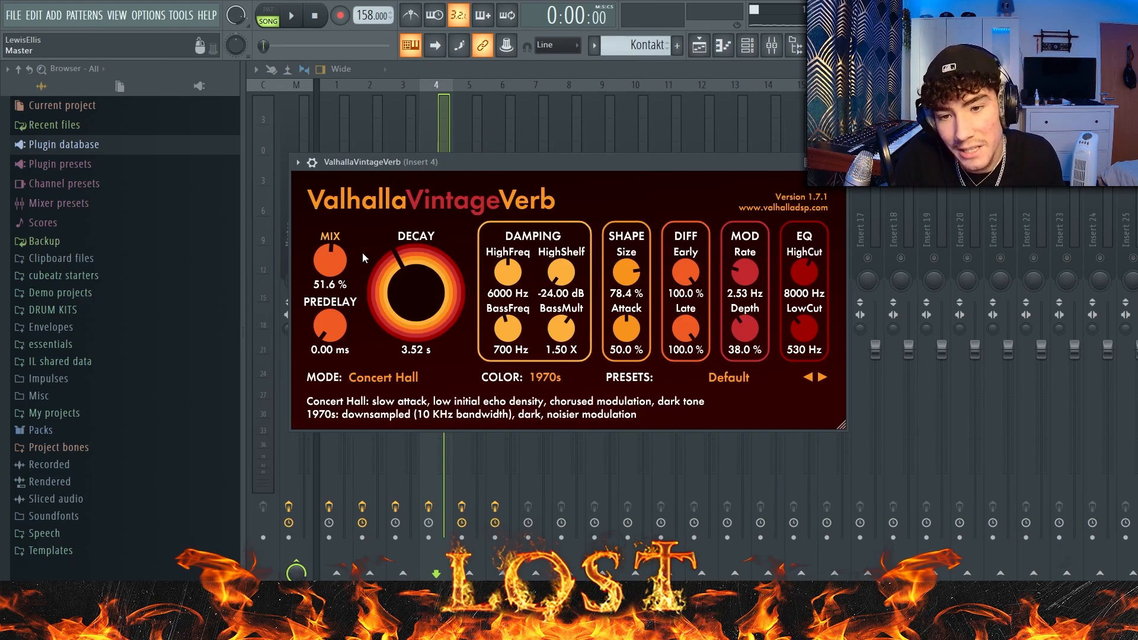
{"action": "left_click", "coordinate": [1133, 159]}
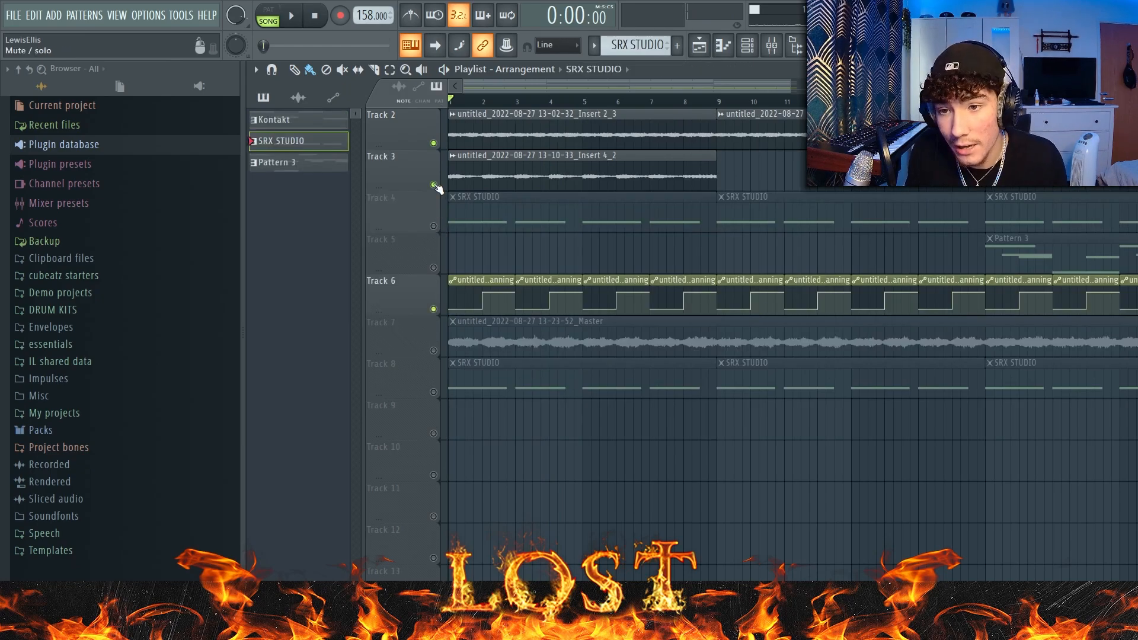
Step: Solo Track 3 in the playlist, toggle the Track 6 automation and play the arrangement
{"action": "right_click", "coordinate": [434, 185]}
{"action": "left_click", "coordinate": [433, 310]}
{"action": "scroll", "coordinate": [401, 307], "scroll_direction": "up", "scroll_amount": 5}
{"action": "left_click_drag", "start_coordinate": [498, 256], "coordinate": [1137, 296]}
{"action": "key", "text": "space"}
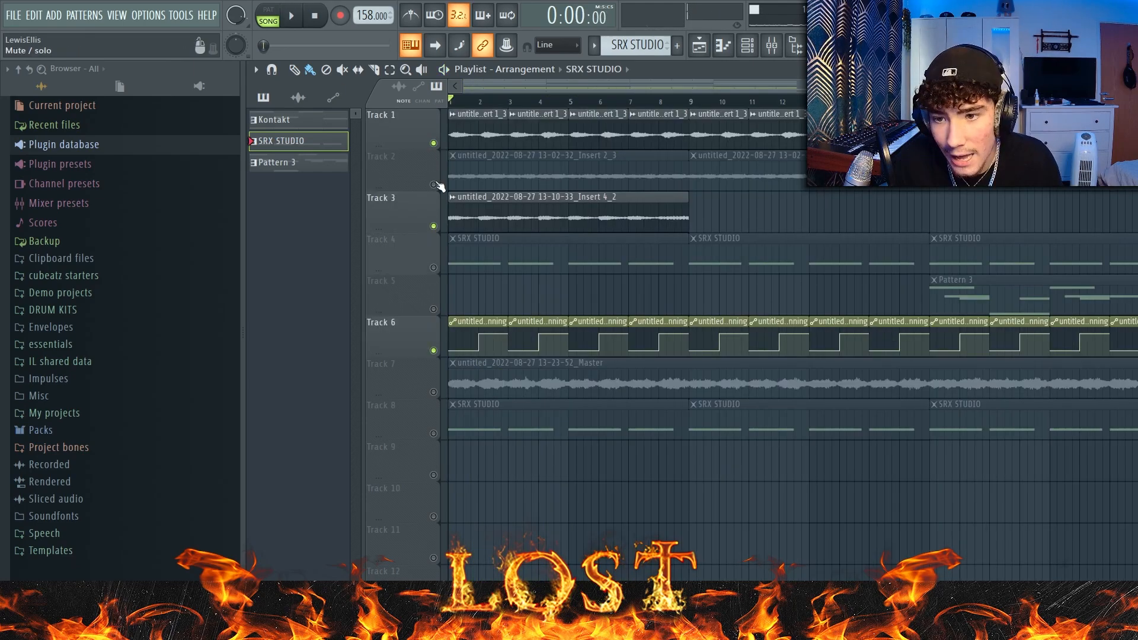
Step: Solo Track 4 and examine the notes of its SRX STUDIO pattern in the piano roll
{"action": "right_click", "coordinate": [433, 267]}
{"action": "double_click", "coordinate": [480, 261]}
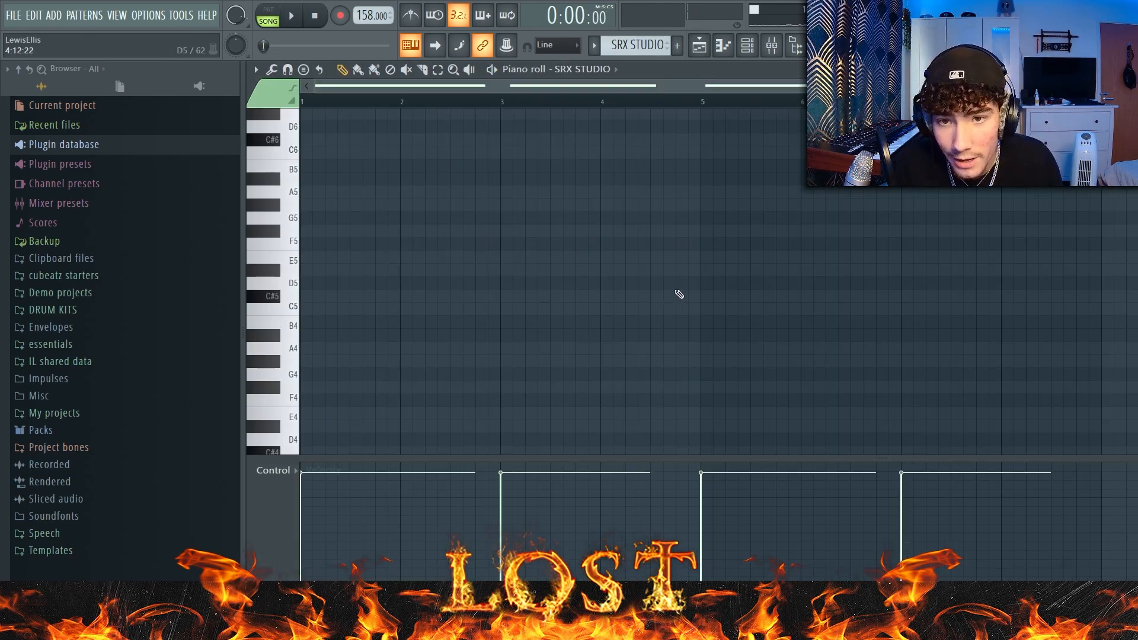
{"action": "scroll", "coordinate": [679, 294], "scroll_direction": "down", "scroll_amount": 6}
Step: Check the SRX STUDIO channel's plugin interface from the channel rack and close the rack
{"action": "left_click", "coordinate": [747, 45]}
{"action": "left_click", "coordinate": [654, 245]}
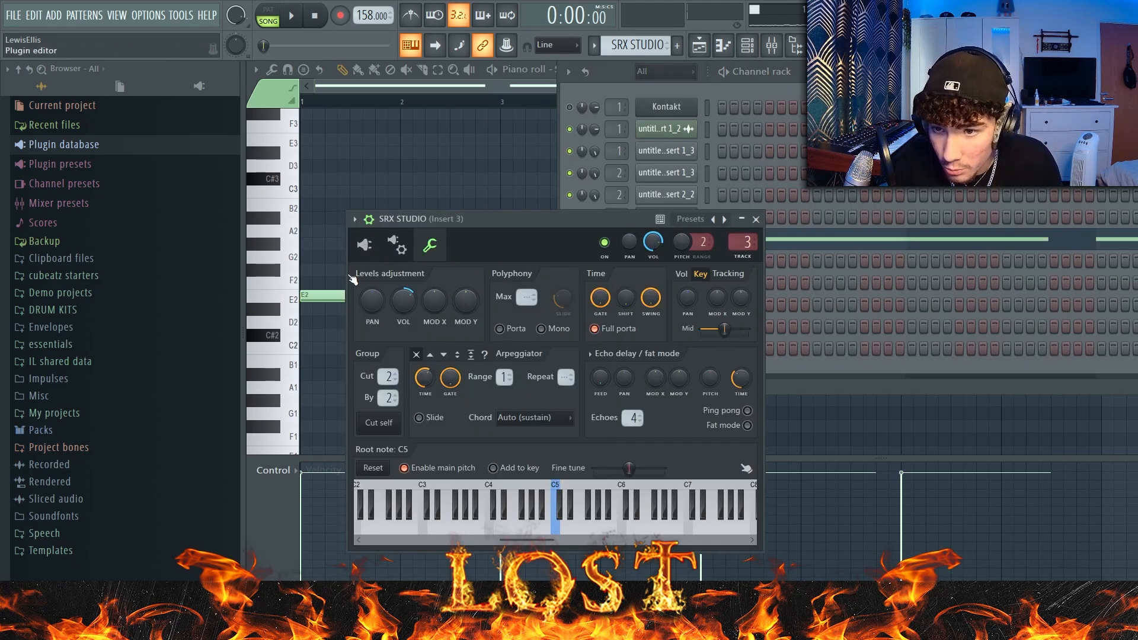
{"action": "left_click", "coordinate": [364, 244]}
{"action": "left_click", "coordinate": [749, 45]}
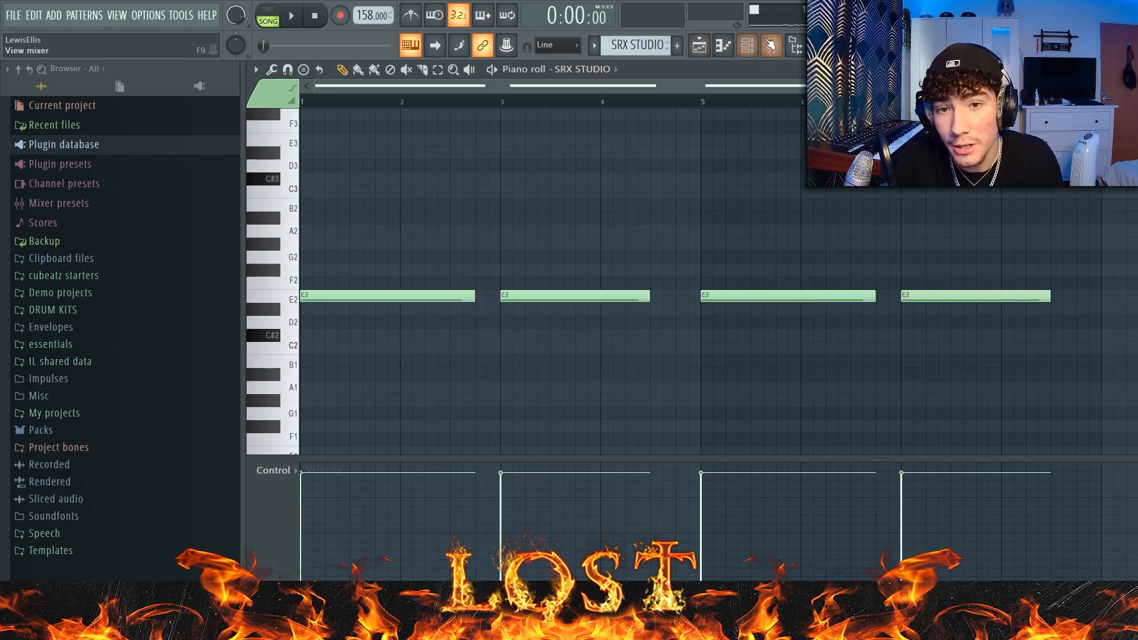
{"action": "left_click", "coordinate": [723, 45]}
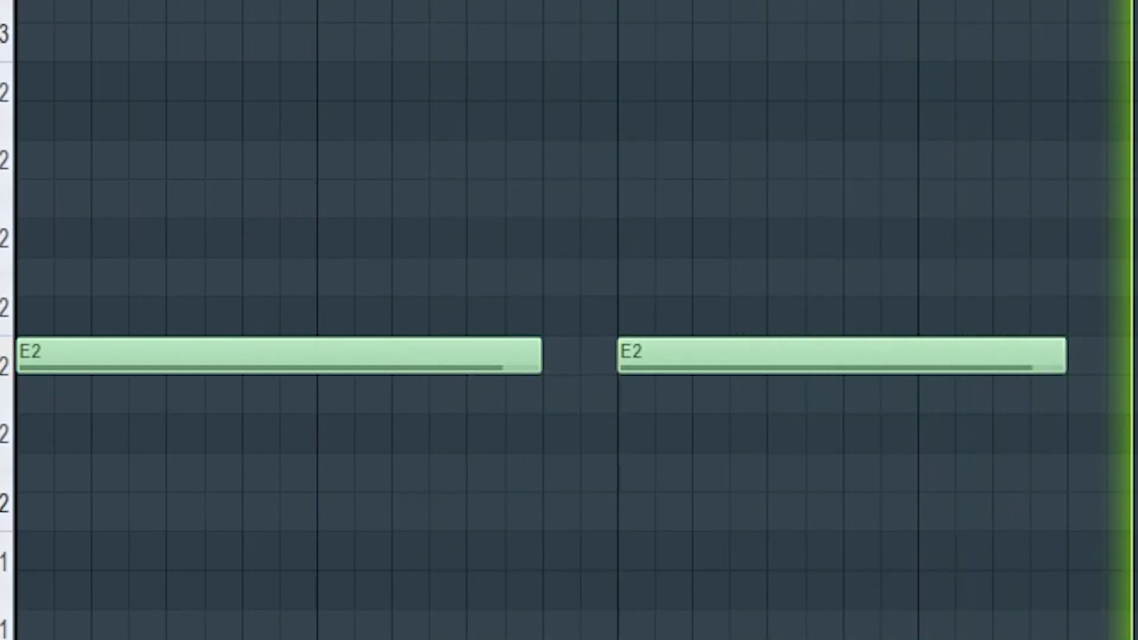
Step: Review the wider playlist arrangement and Pattern 3's Kontakt #2 notes during playback
{"action": "scroll", "coordinate": [573, 373], "scroll_direction": "down", "scroll_amount": 3}
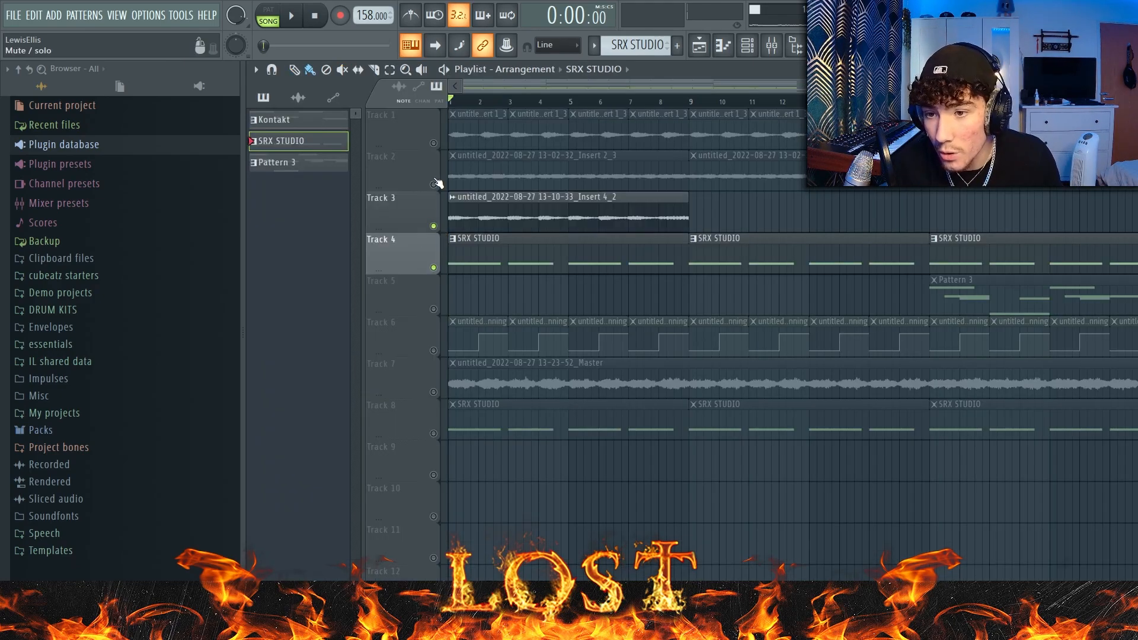
{"action": "scroll", "coordinate": [663, 409], "scroll_direction": "down", "scroll_amount": 1}
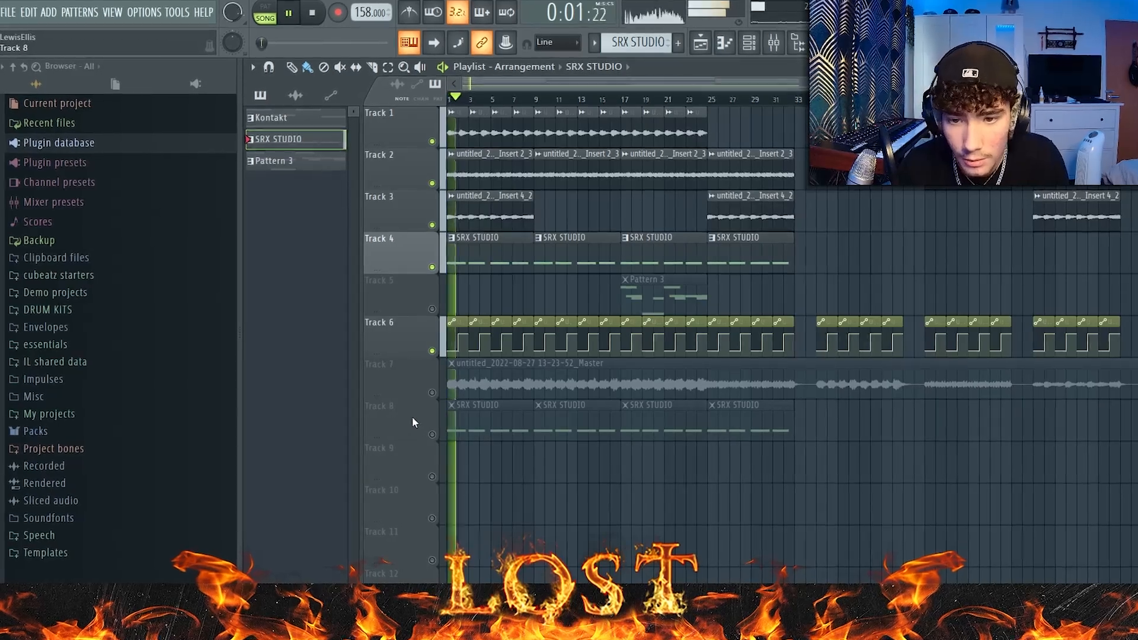
{"action": "scroll", "coordinate": [401, 414], "scroll_direction": "up", "scroll_amount": 4}
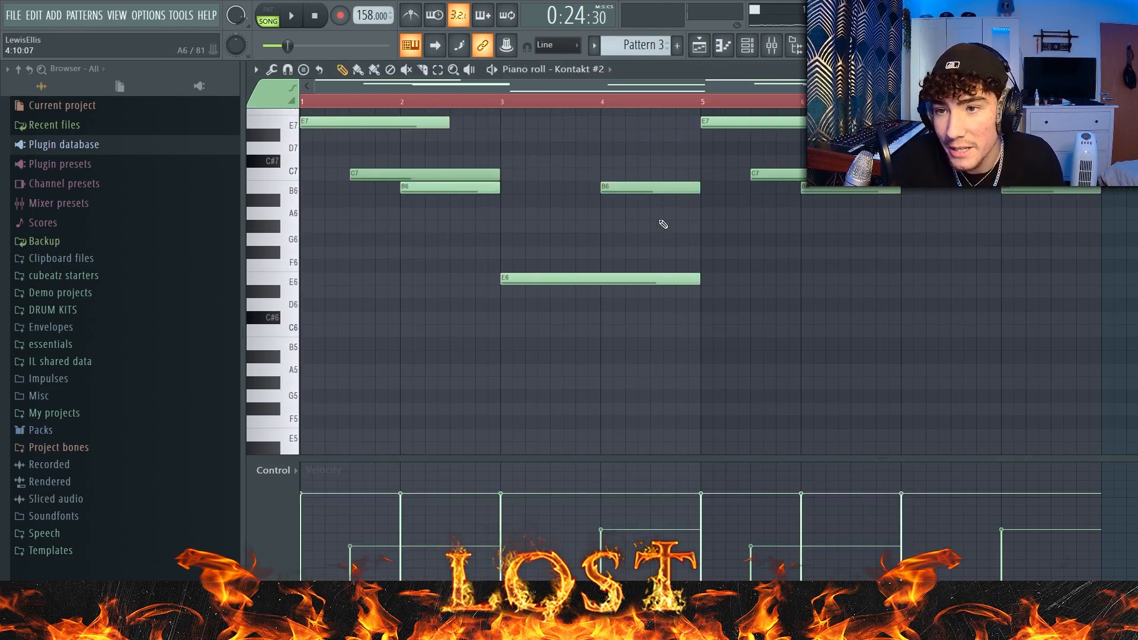
{"action": "key", "text": "space"}
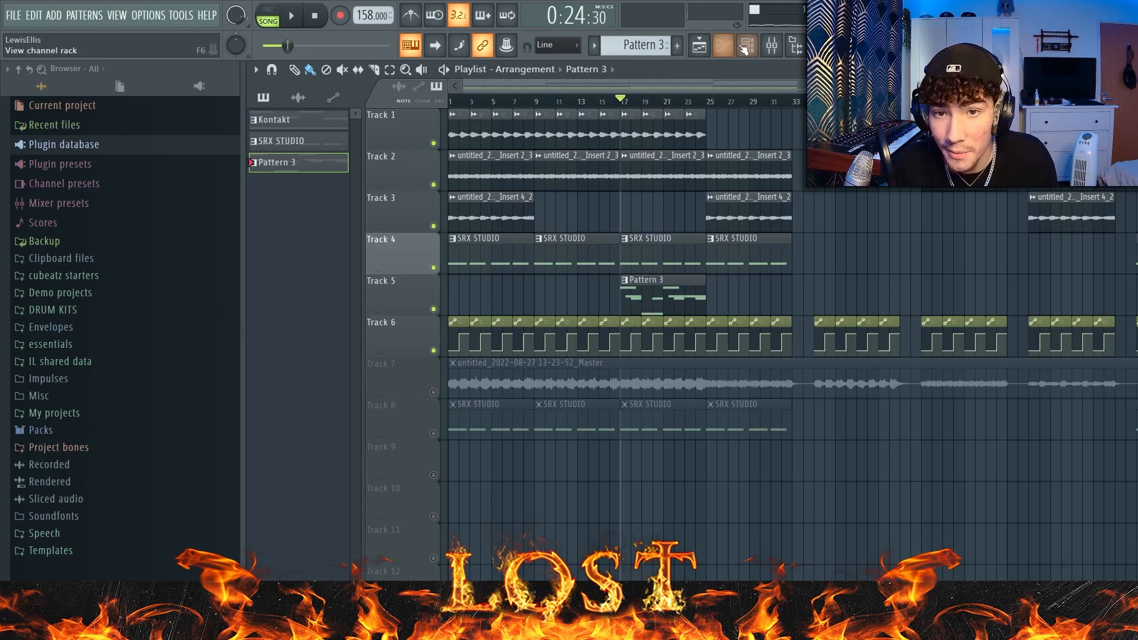
Step: Check Insert 5 in the mixer and play the Pattern 3 section of the arrangement in the playlist
{"action": "left_click", "coordinate": [771, 46]}
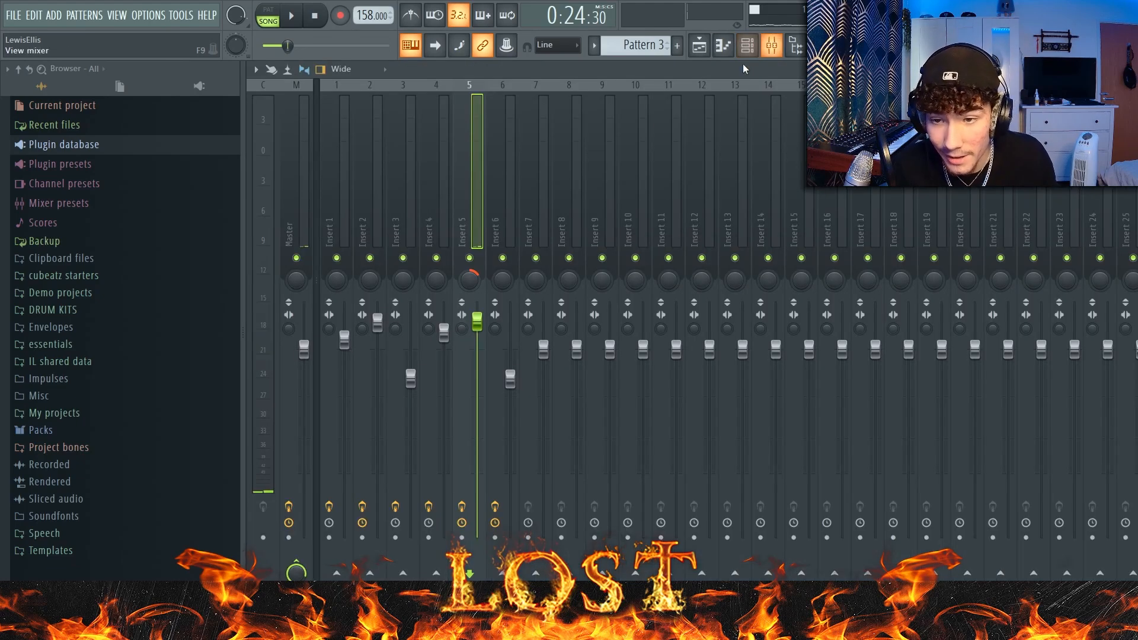
{"action": "key", "text": "space"}
{"action": "left_click", "coordinate": [700, 46]}
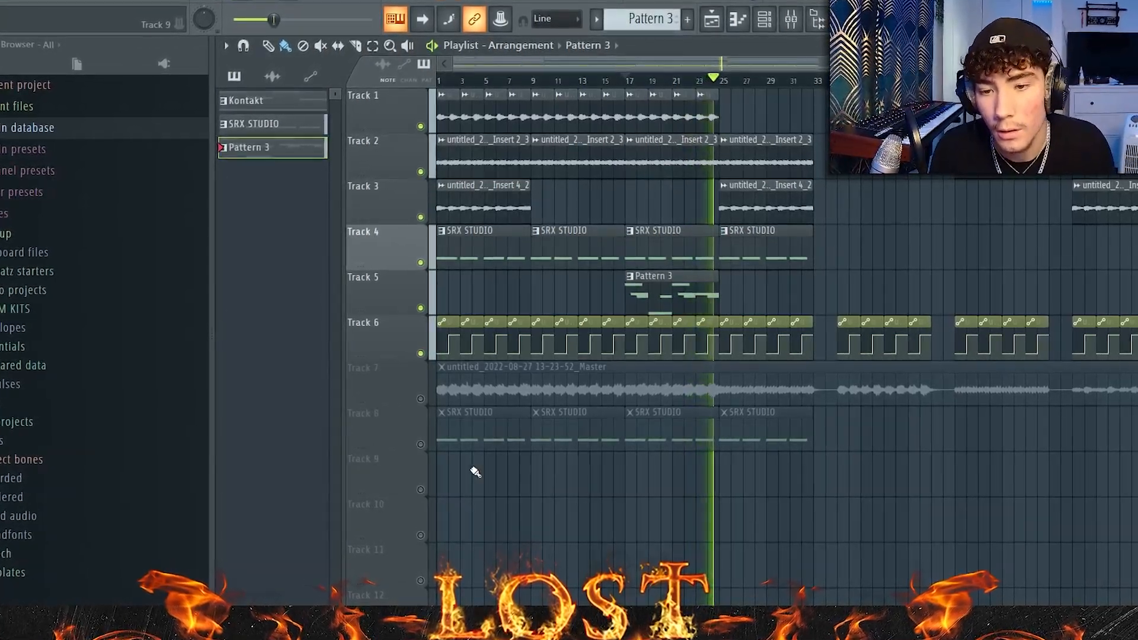
{"action": "key", "text": "space"}
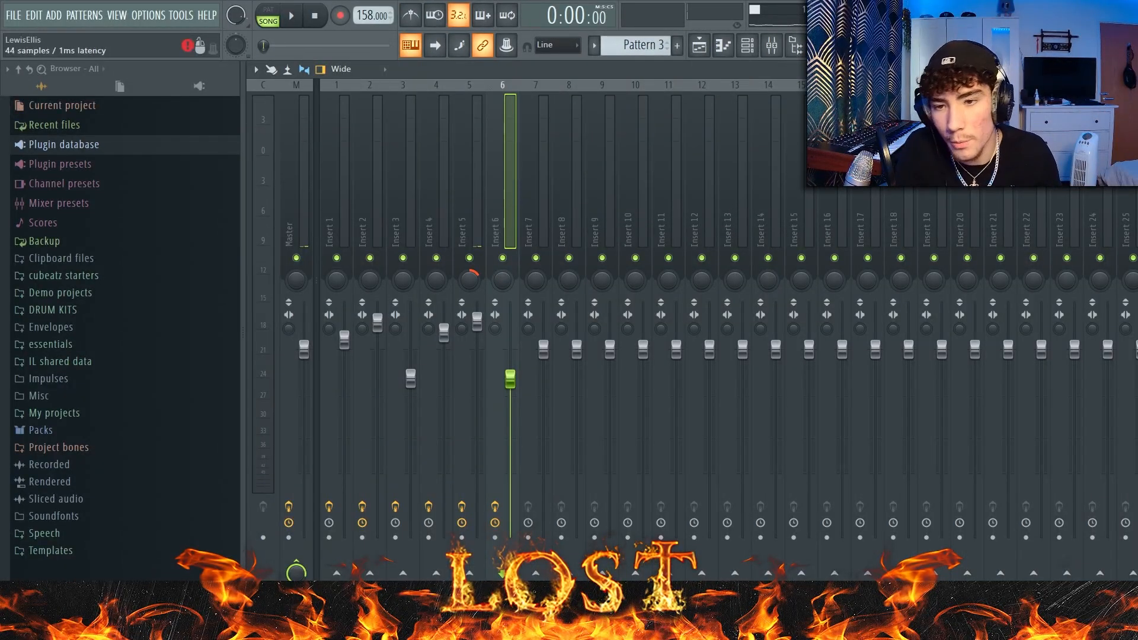
Step: Inspect the Fruity parametric EQ 2 and FabFilter Pro-Q 3 on mixer Insert 6 and return to the playlist
{"action": "left_click", "coordinate": [1131, 119]}
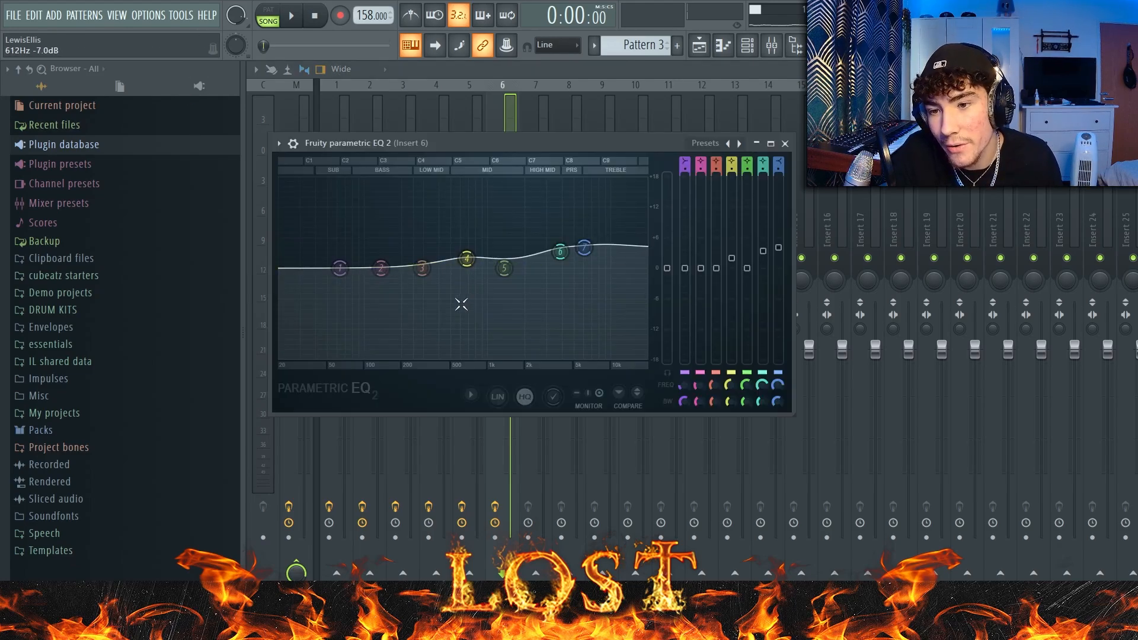
{"action": "left_click", "coordinate": [1132, 151]}
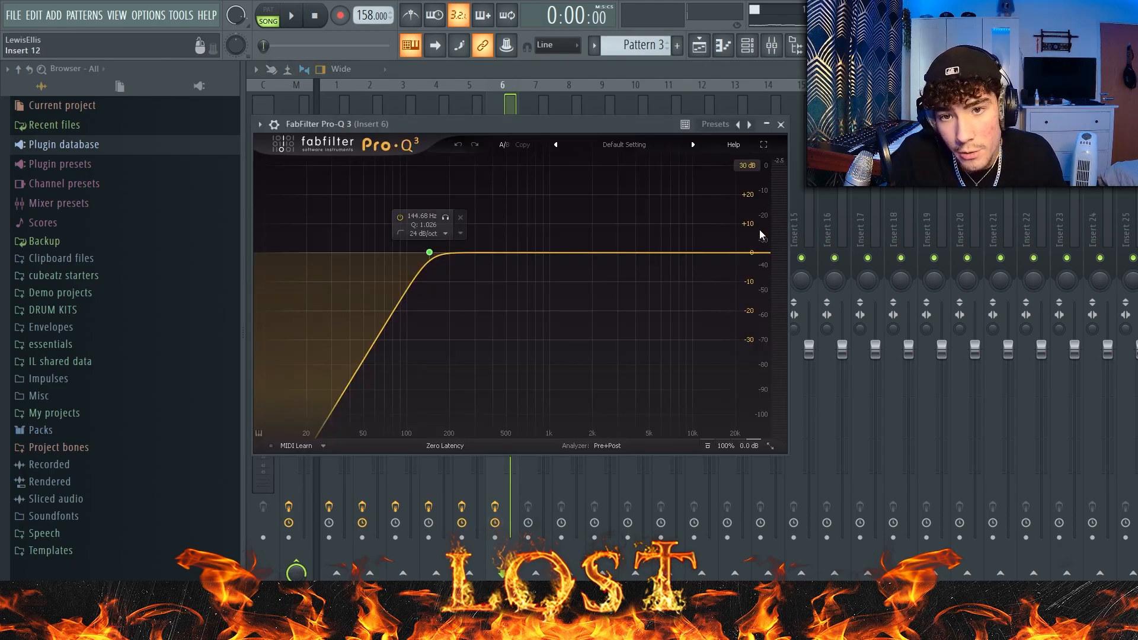
{"action": "left_click", "coordinate": [699, 46]}
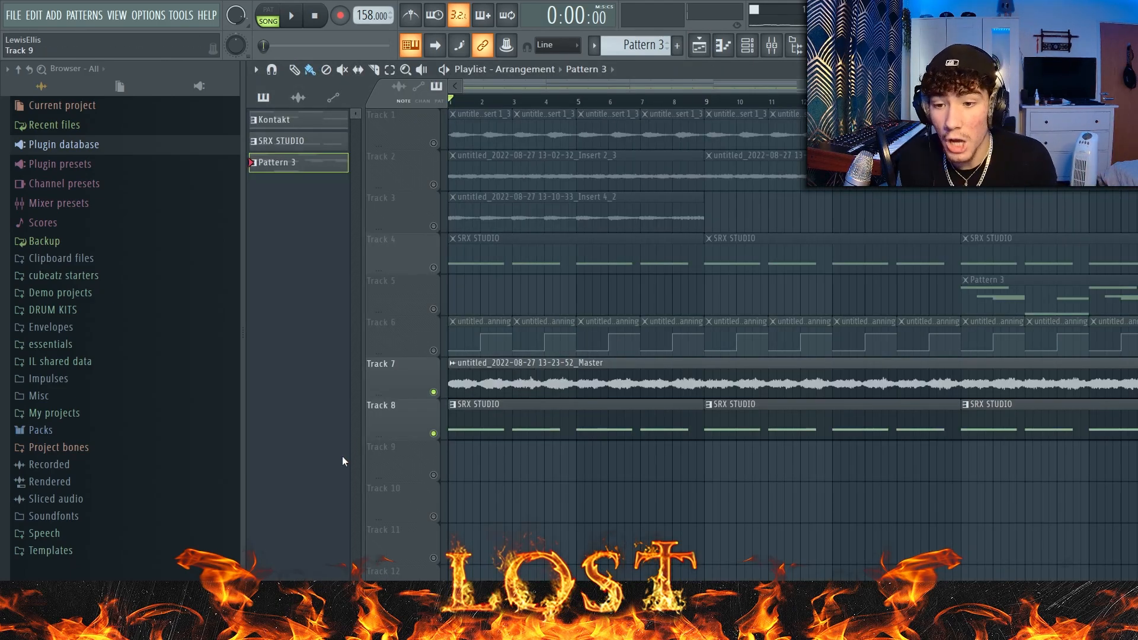